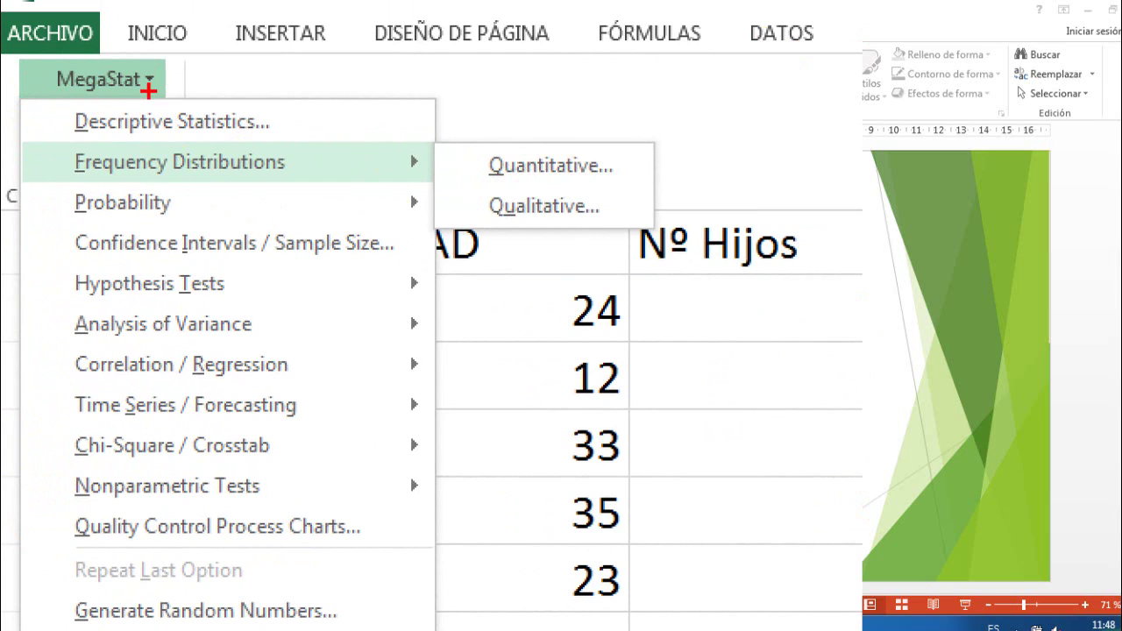
pyautogui.moveTo(146, 91)
pyautogui.mouseDown()
pyautogui.moveTo(168, 44)
pyautogui.moveTo(182, 111)
pyautogui.mouseUp()
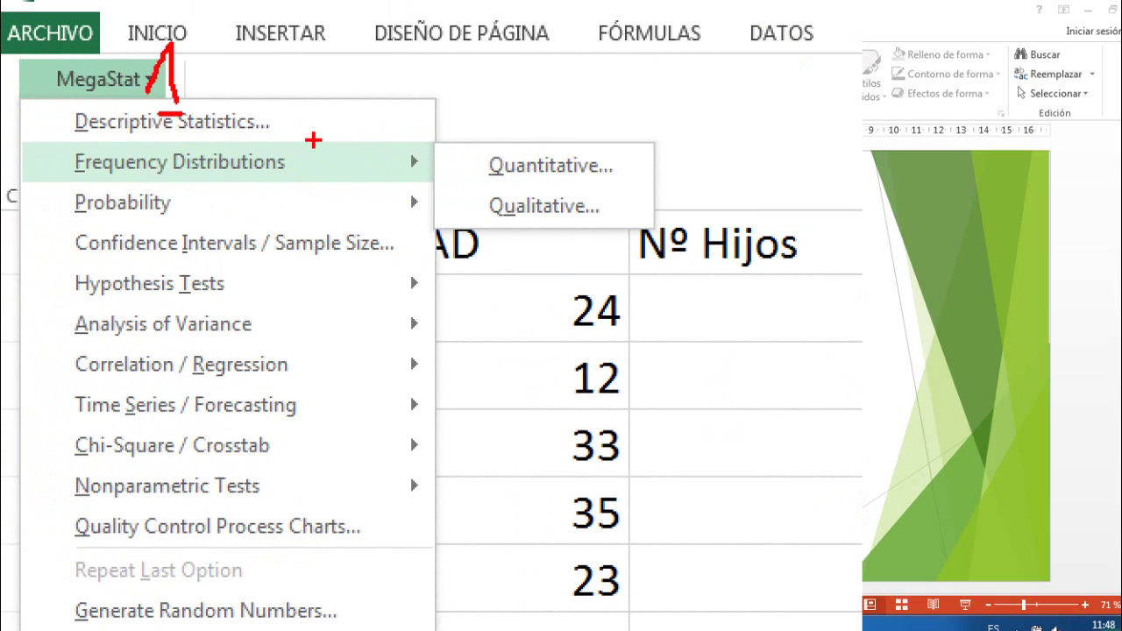
pyautogui.moveTo(313, 140); pyautogui.dragTo(336, 133)
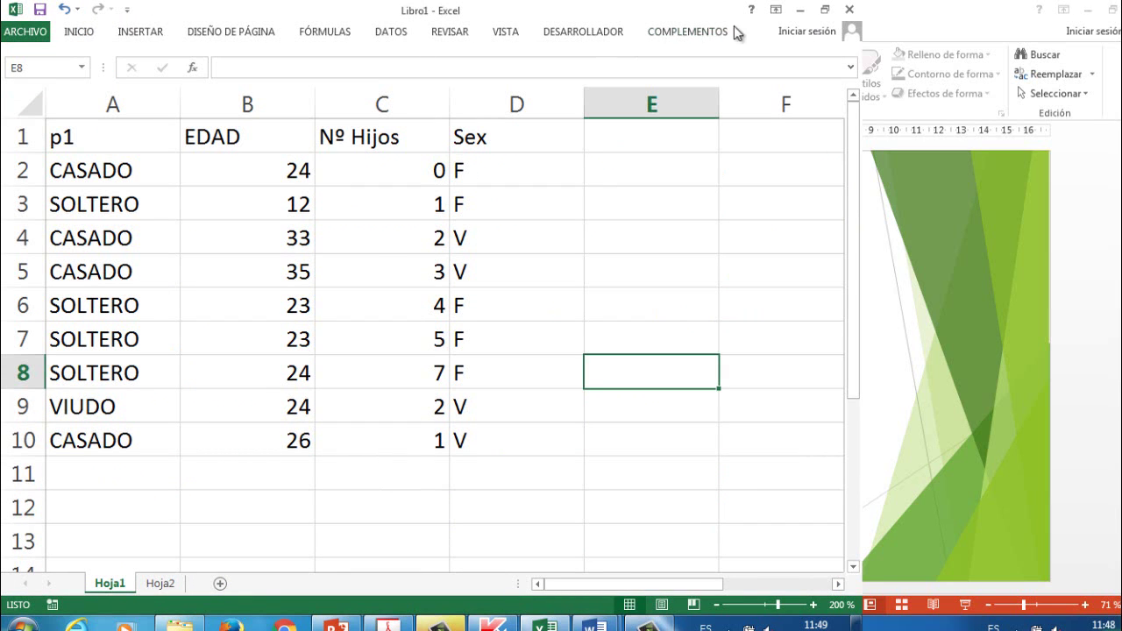
# - Start a MegaStat qualitative frequency distribution and set its input range to the p1 column, Hoja1!$A$1:$A$10
pyautogui.click(688, 32)
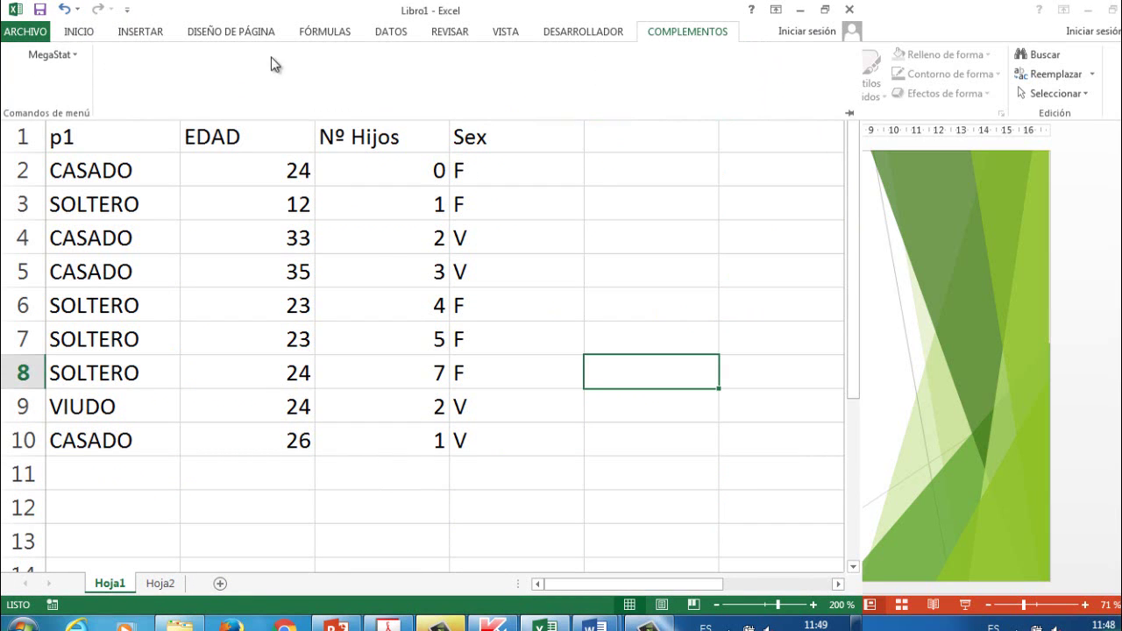
pyautogui.click(54, 57)
pyautogui.moveTo(86, 98)
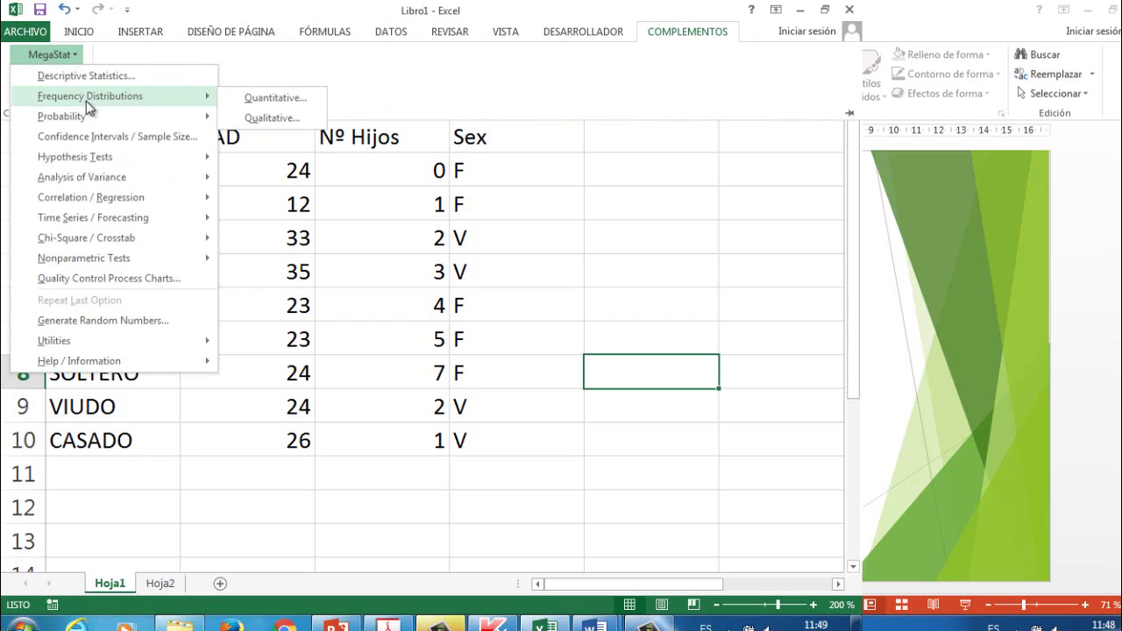
pyautogui.click(291, 122)
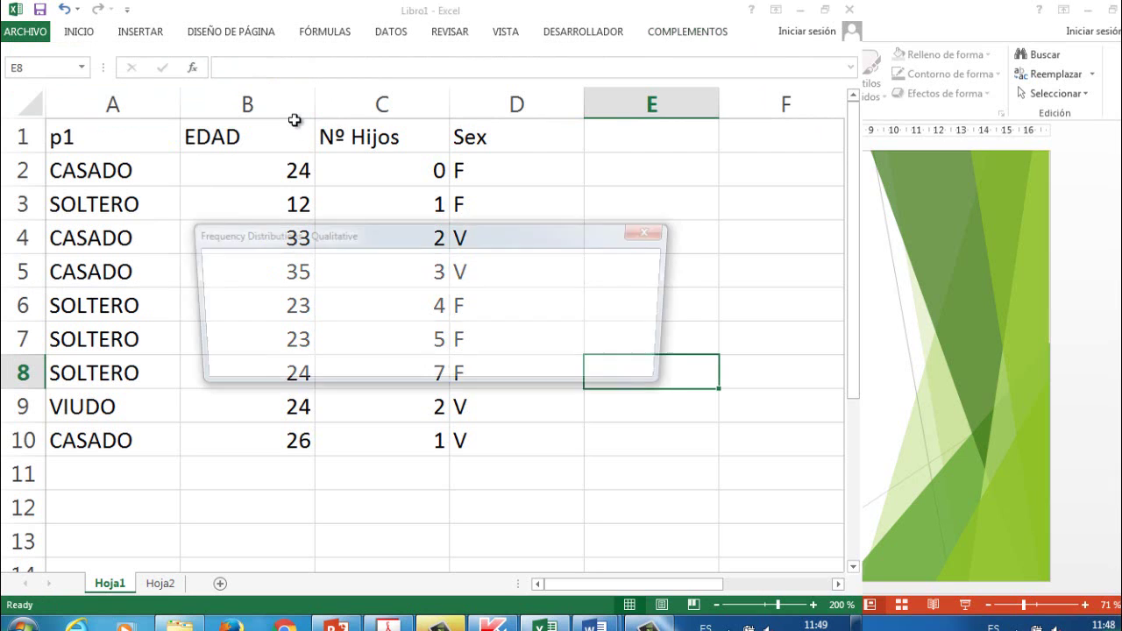
pyautogui.moveTo(463, 238); pyautogui.dragTo(522, 154)
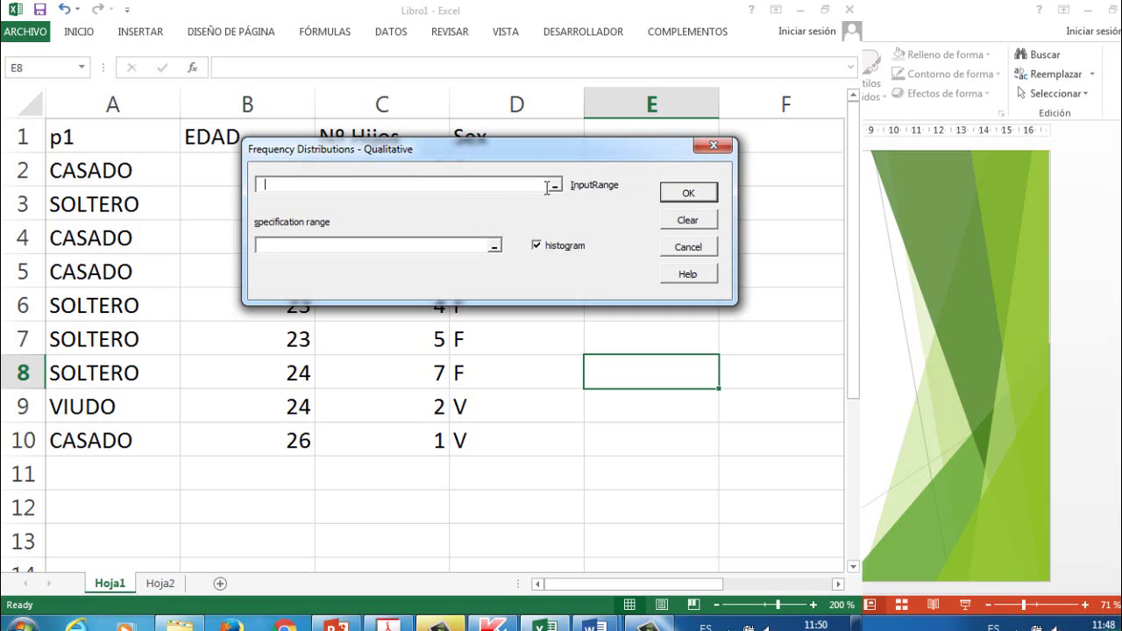
pyautogui.moveTo(88, 140); pyautogui.dragTo(97, 433)
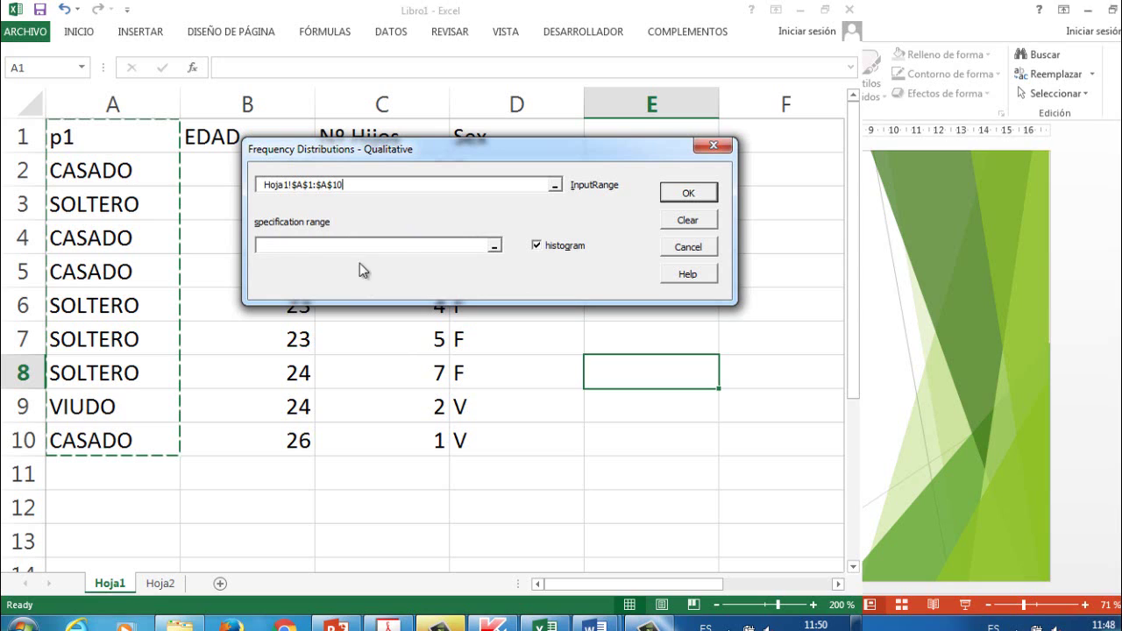
# - Set the specification range to the p1 categories in Hoja2!$B$3:$B$5 and generate the frequency distribution with histogram
pyautogui.click(286, 247)
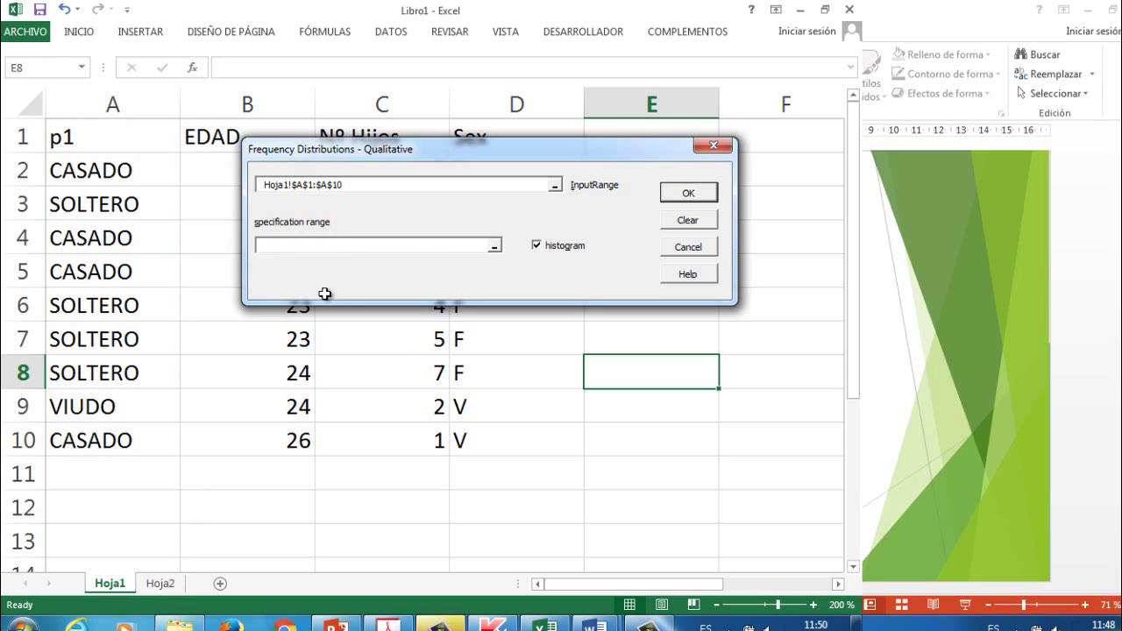
pyautogui.click(160, 583)
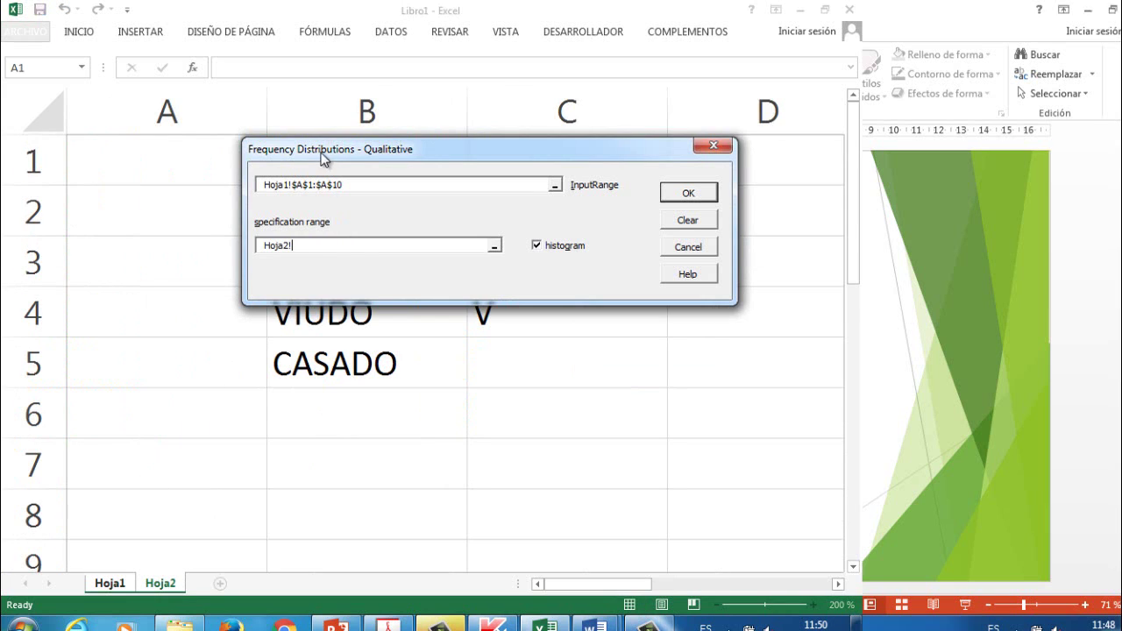
pyautogui.moveTo(322, 157); pyautogui.dragTo(461, 48)
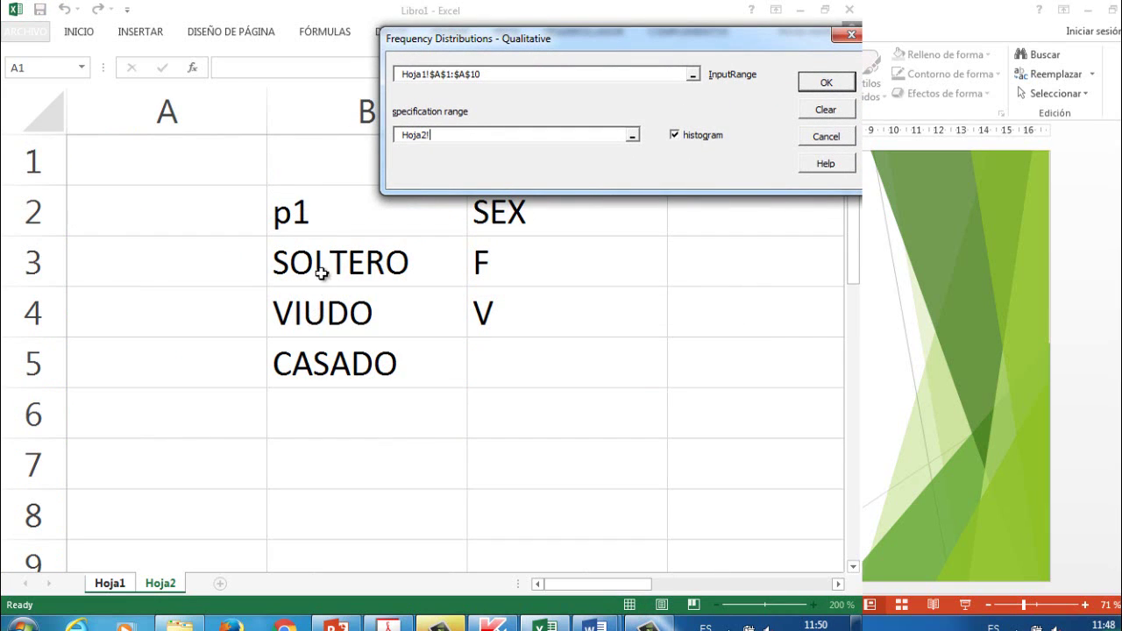
pyautogui.moveTo(325, 253); pyautogui.dragTo(322, 345)
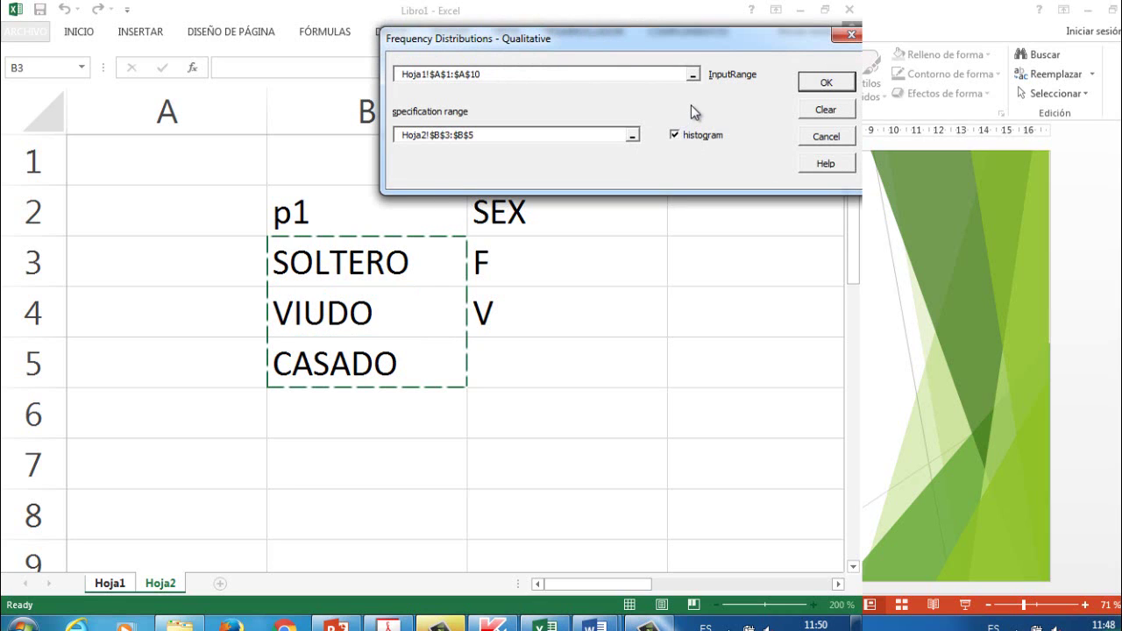
pyautogui.click(829, 84)
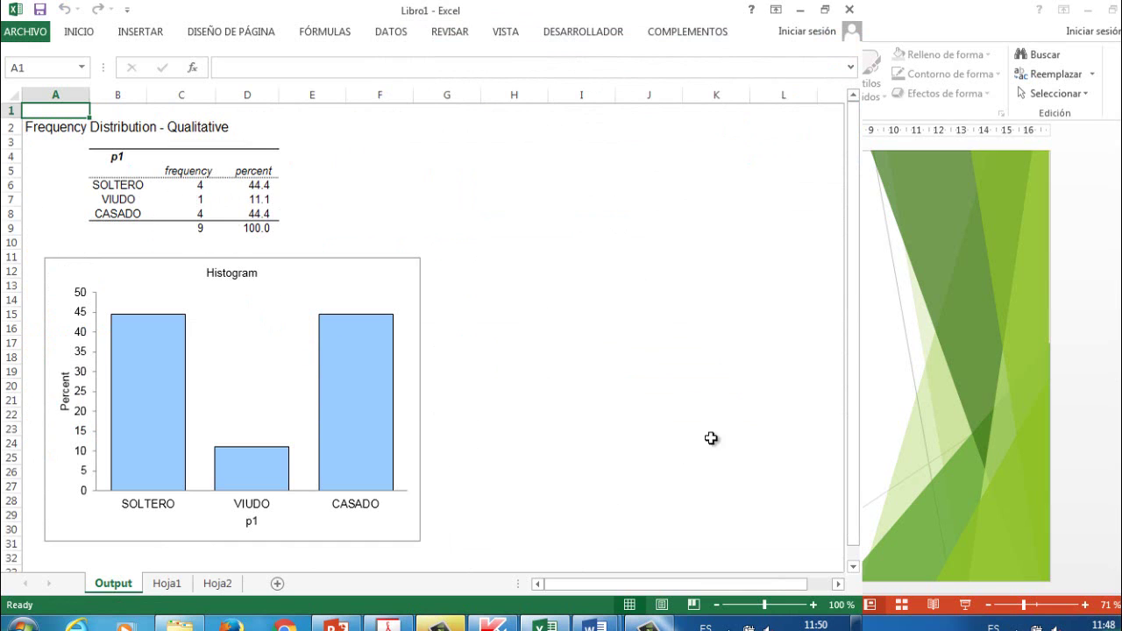
# - Examine the p1 frequency table and the histogram's category bars on the Output sheet
pyautogui.click(812, 605)
pyautogui.click(812, 605)
pyautogui.click(813, 605)
pyautogui.click(813, 605)
pyautogui.click(812, 605)
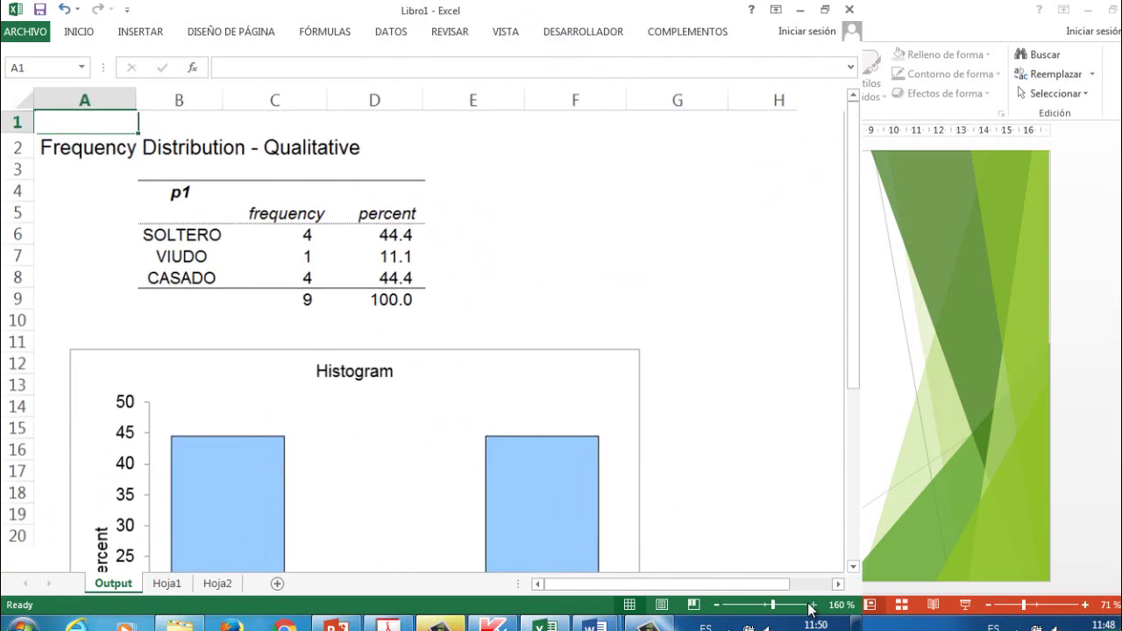
pyautogui.click(812, 604)
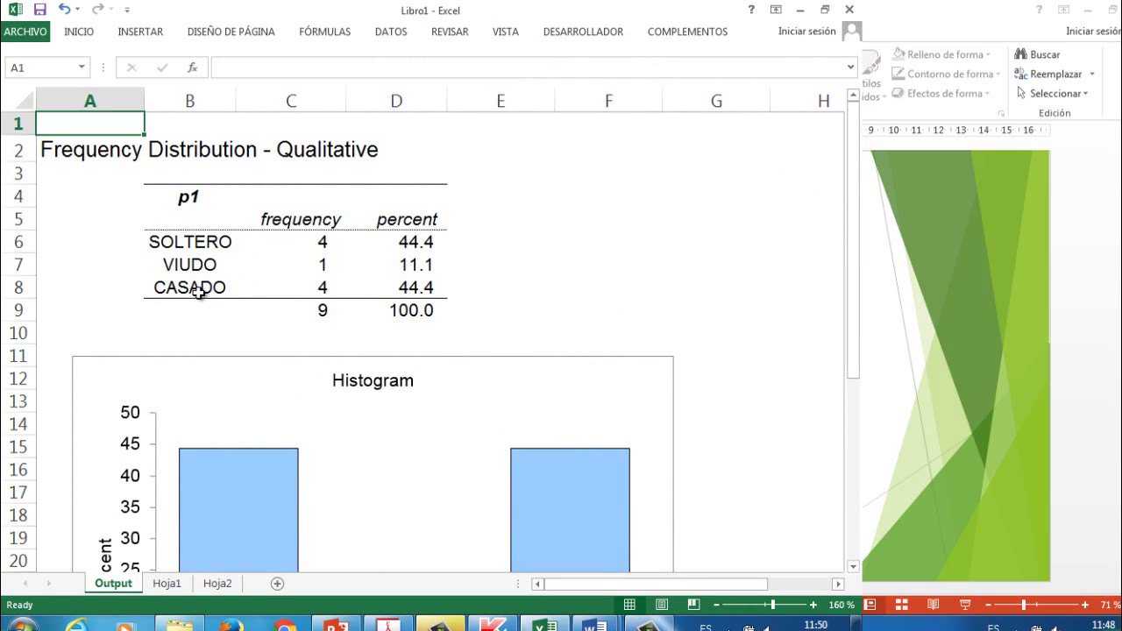
pyautogui.scroll(-3, 569, 403)
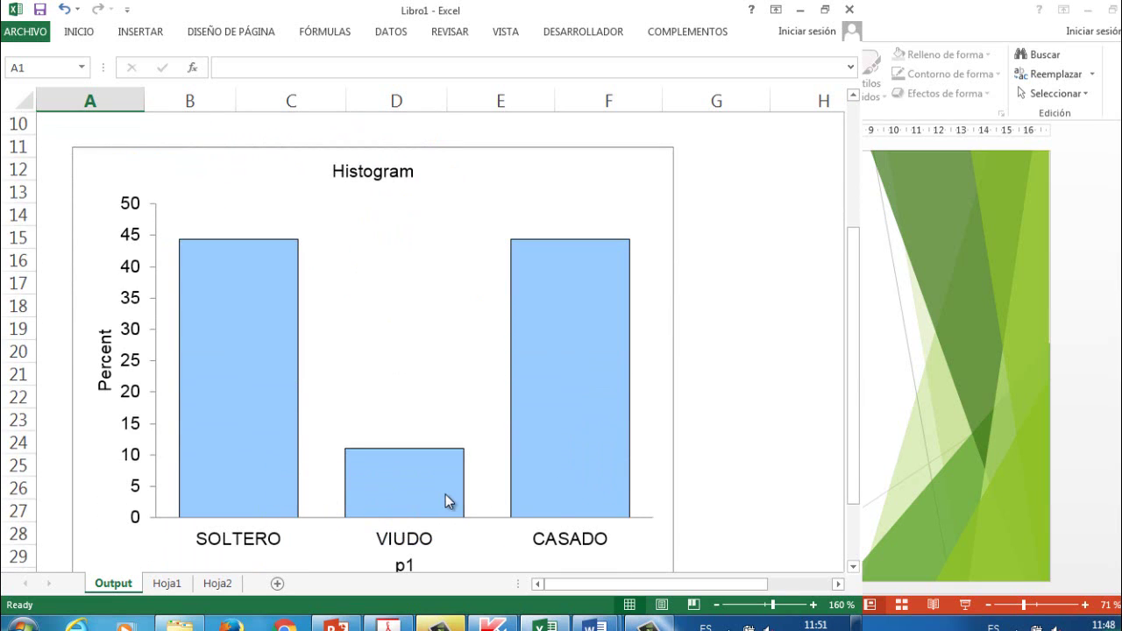
pyautogui.moveTo(447, 501)
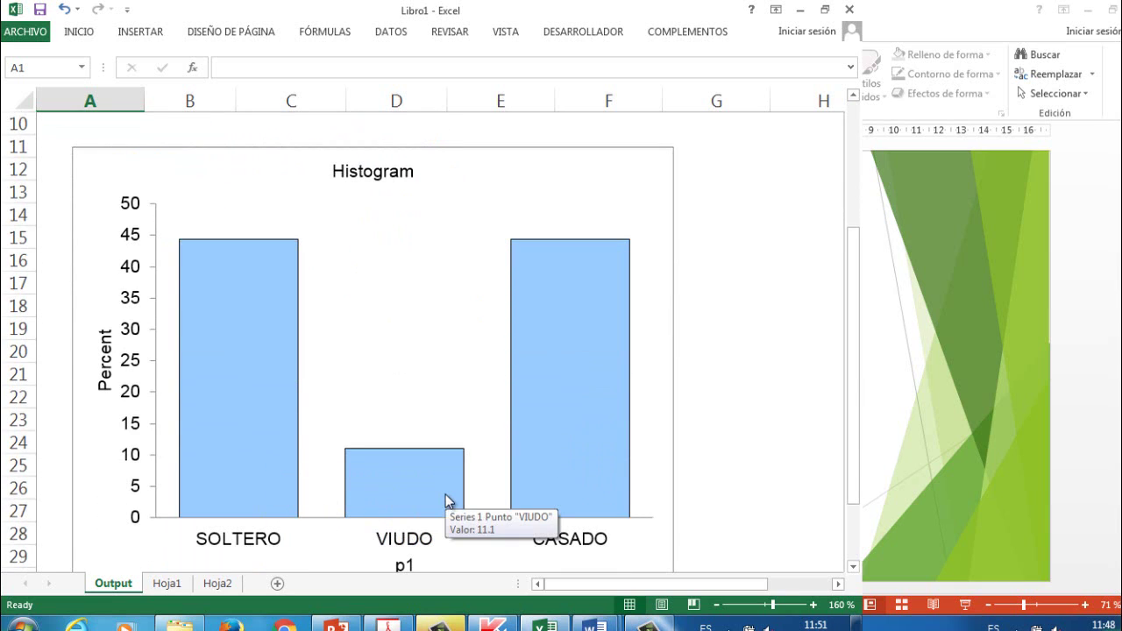
pyautogui.click(705, 35)
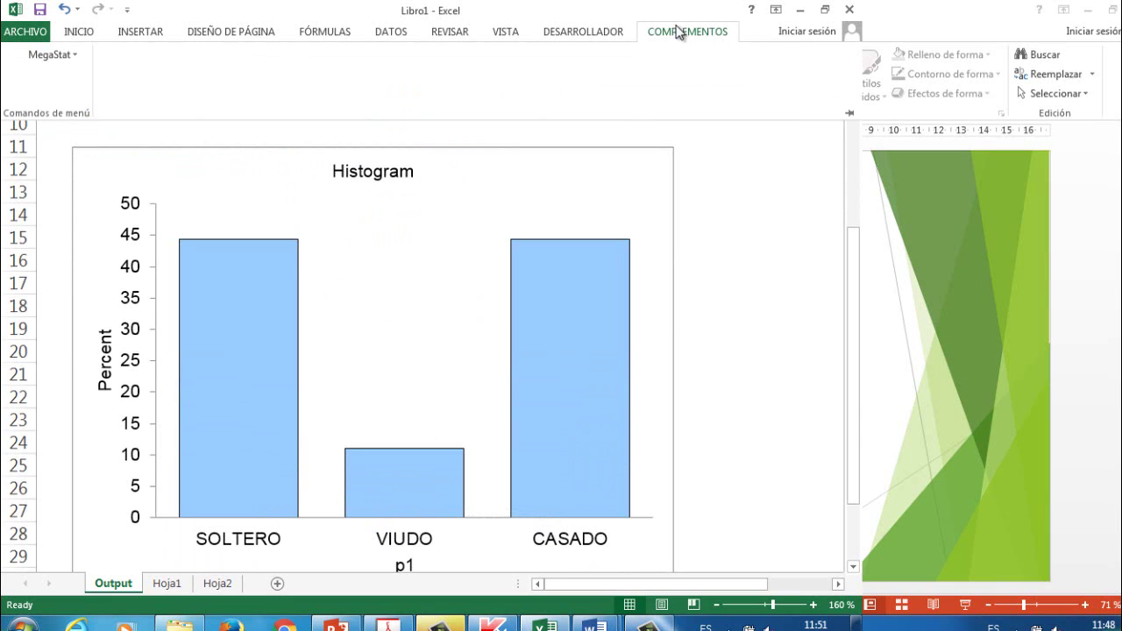
pyautogui.click(67, 59)
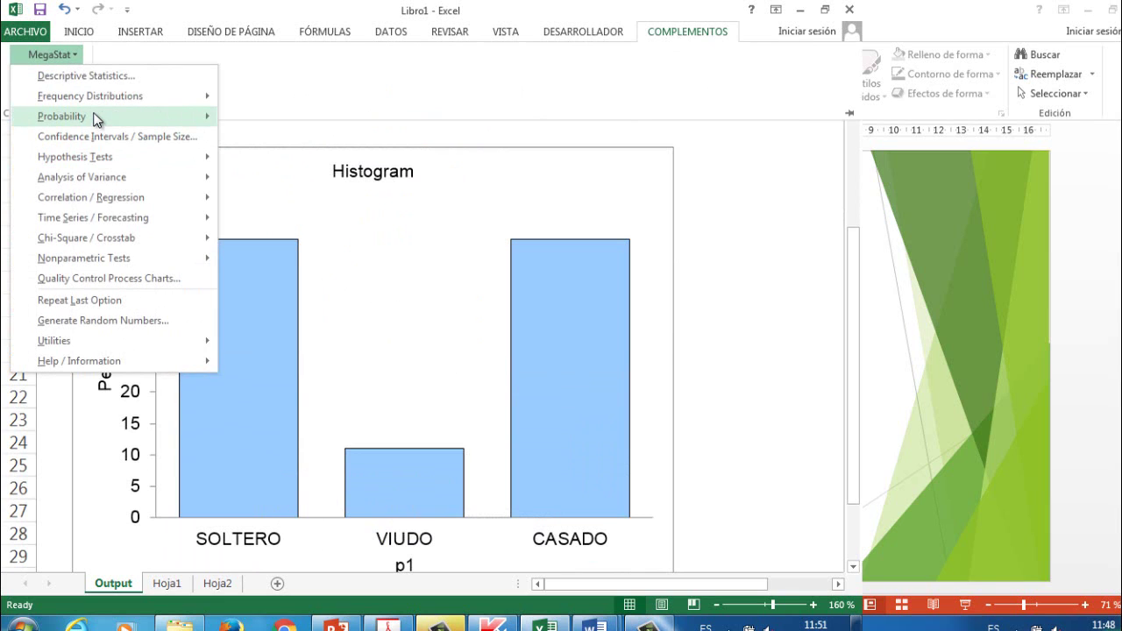
pyautogui.moveTo(99, 104)
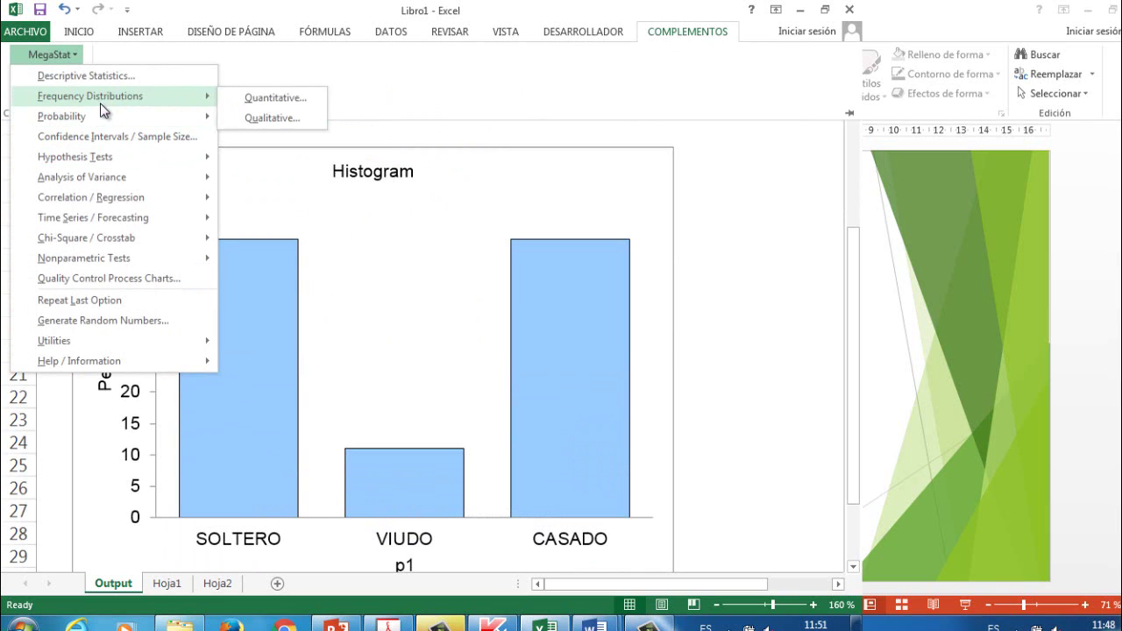
pyautogui.click(285, 125)
pyautogui.moveTo(484, 236); pyautogui.dragTo(603, 269)
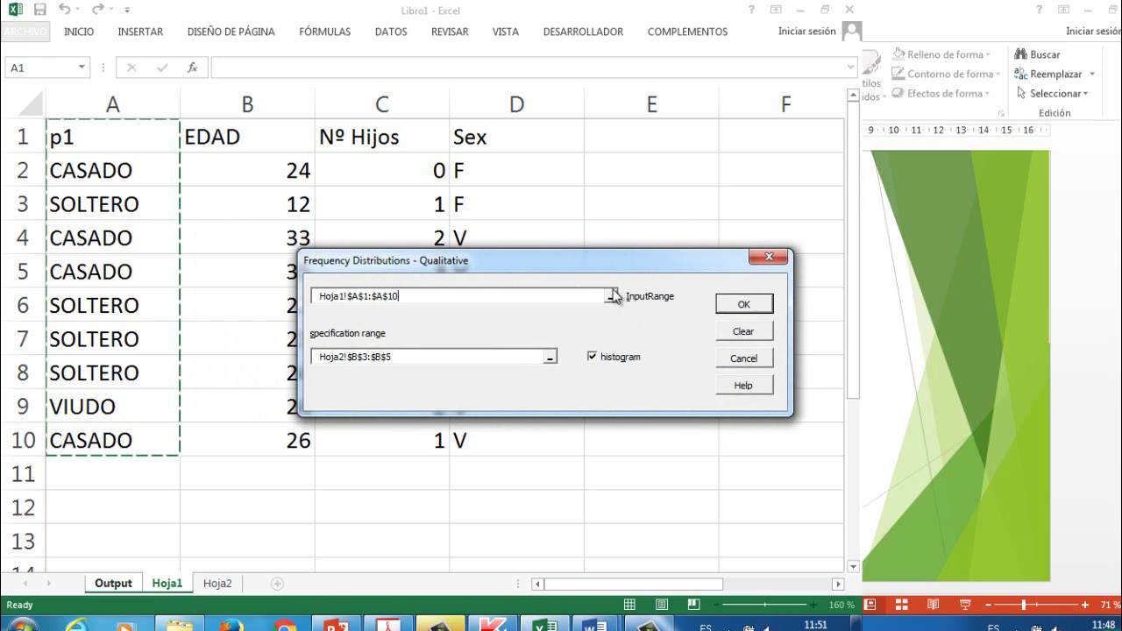
pyautogui.click(614, 296)
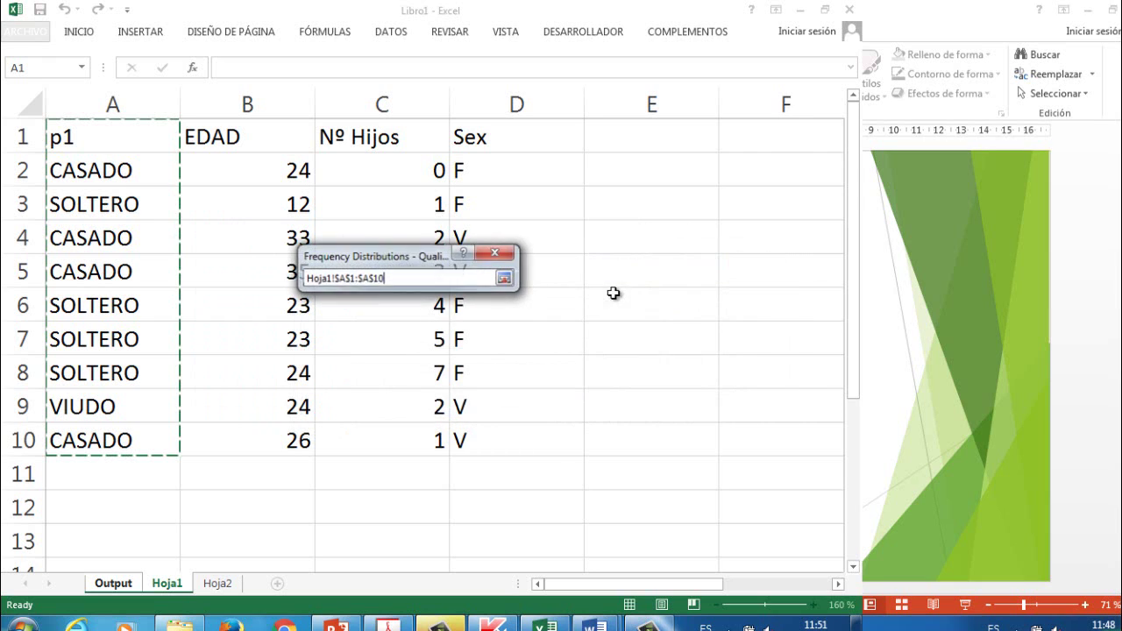
pyautogui.moveTo(501, 144); pyautogui.dragTo(478, 433)
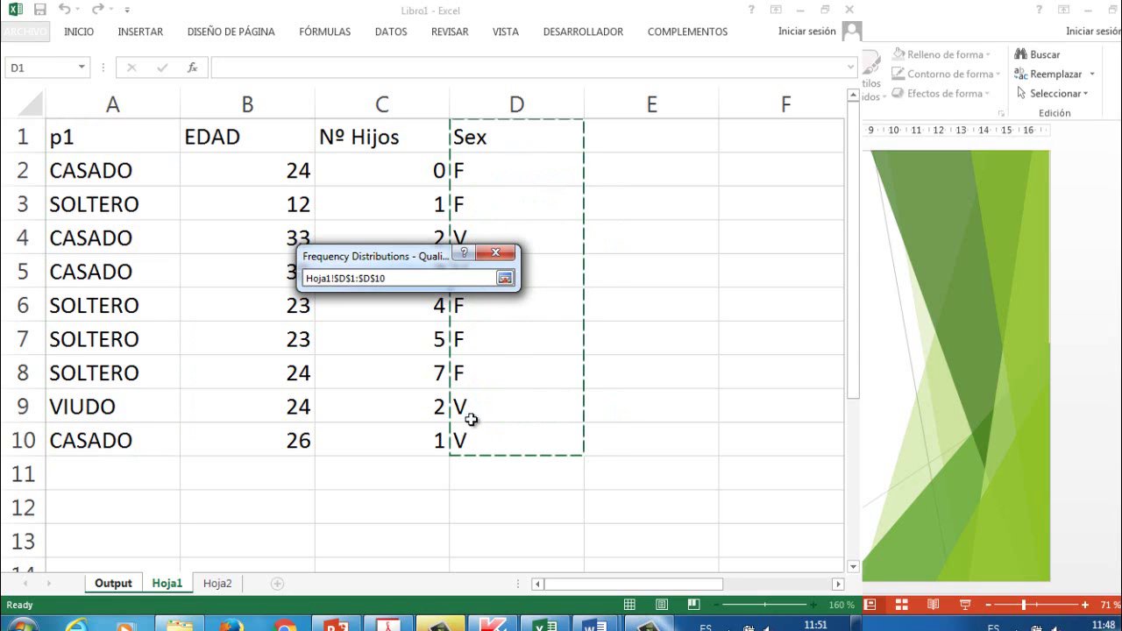
pyautogui.click(495, 253)
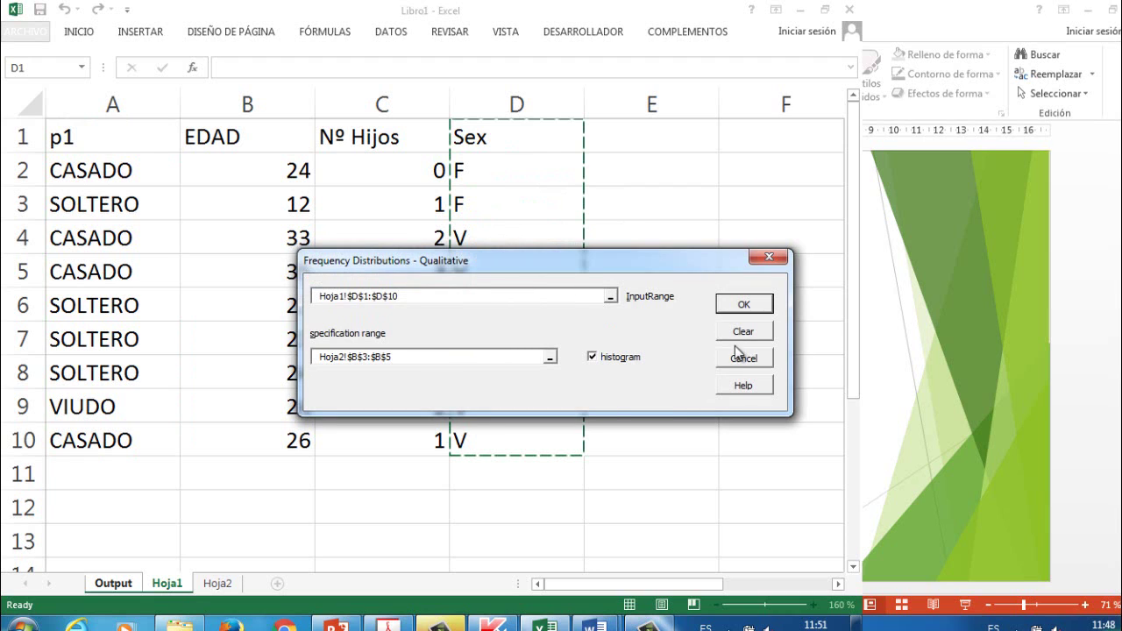
pyautogui.click(739, 359)
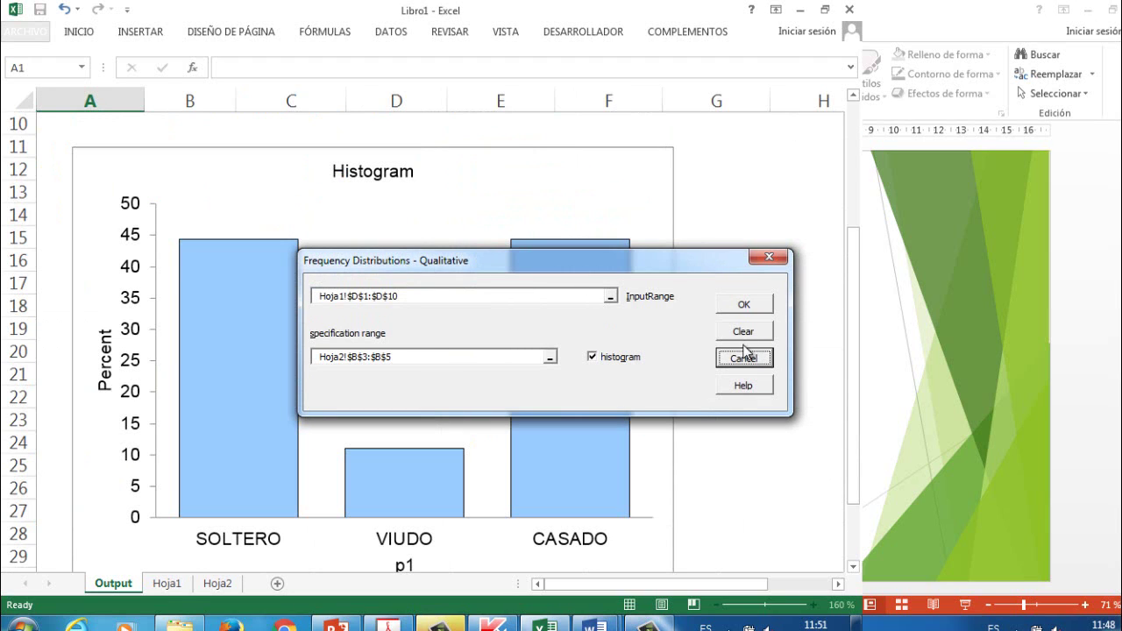
pyautogui.click(779, 257)
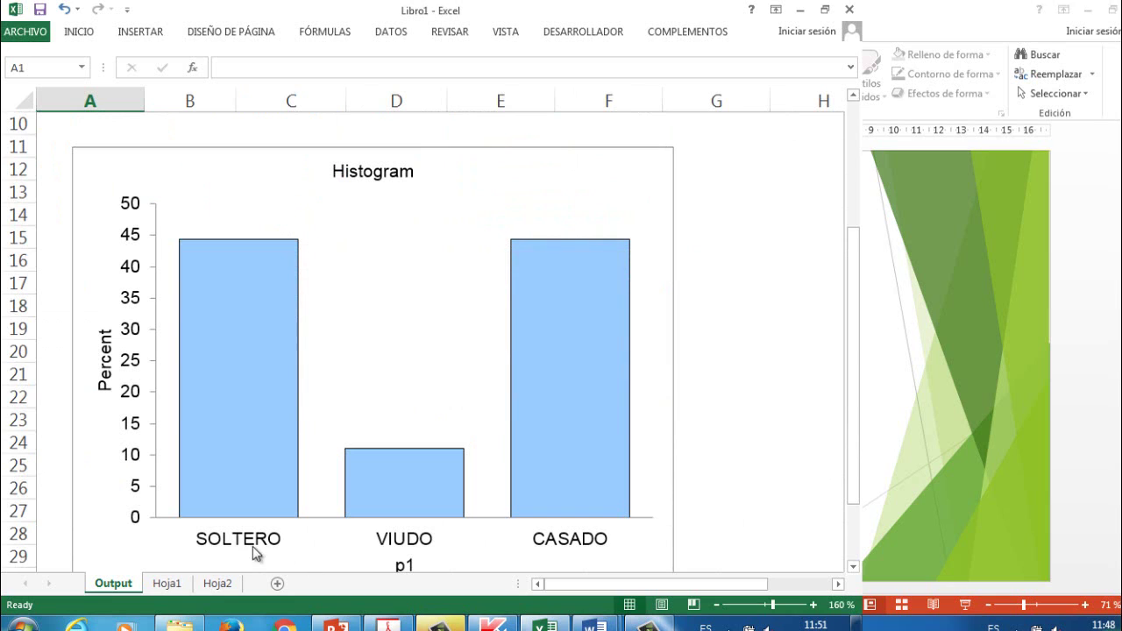
# - Start a new qualitative frequency distribution from Hoja1 with the Sex column, Hoja1!$D$1:$D$10, as its input range
pyautogui.click(167, 583)
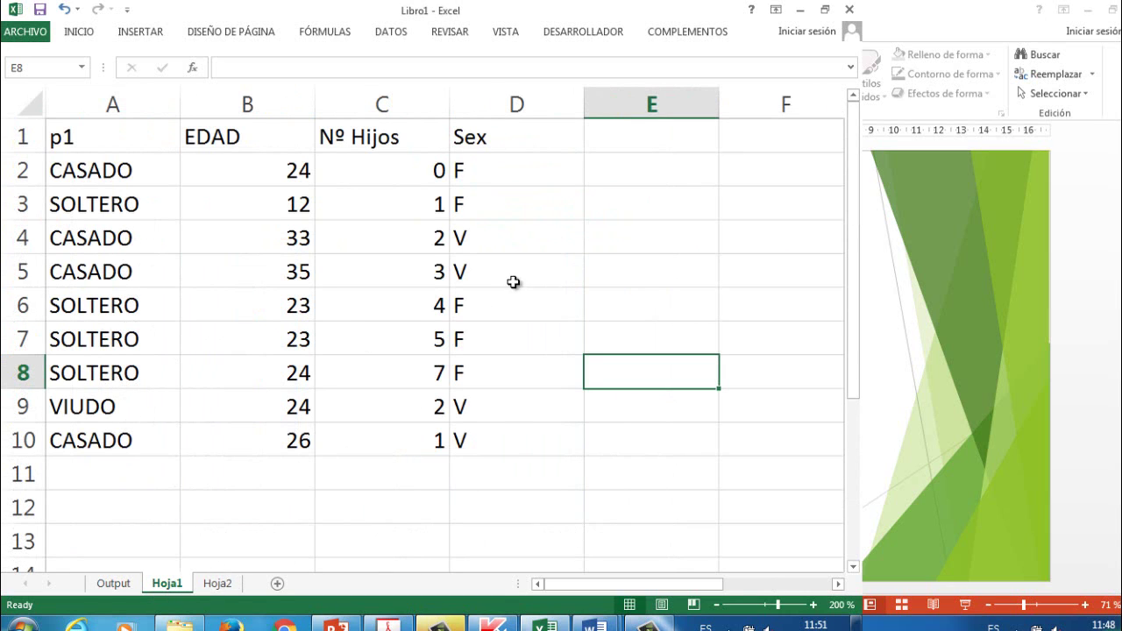
pyautogui.click(710, 32)
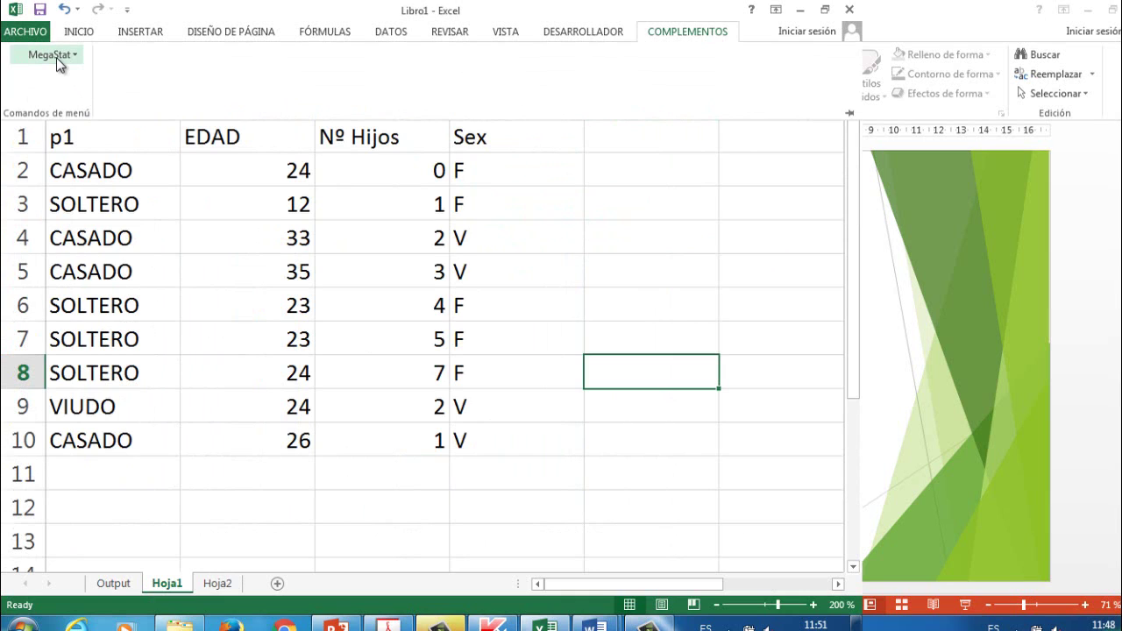
pyautogui.click(57, 57)
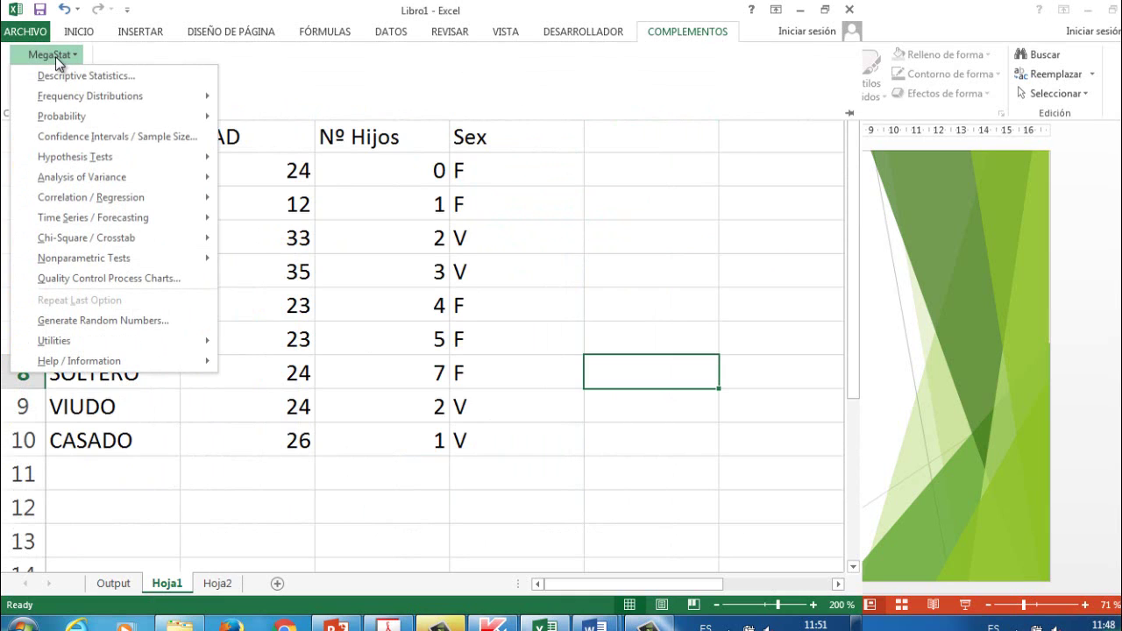
pyautogui.moveTo(75, 96)
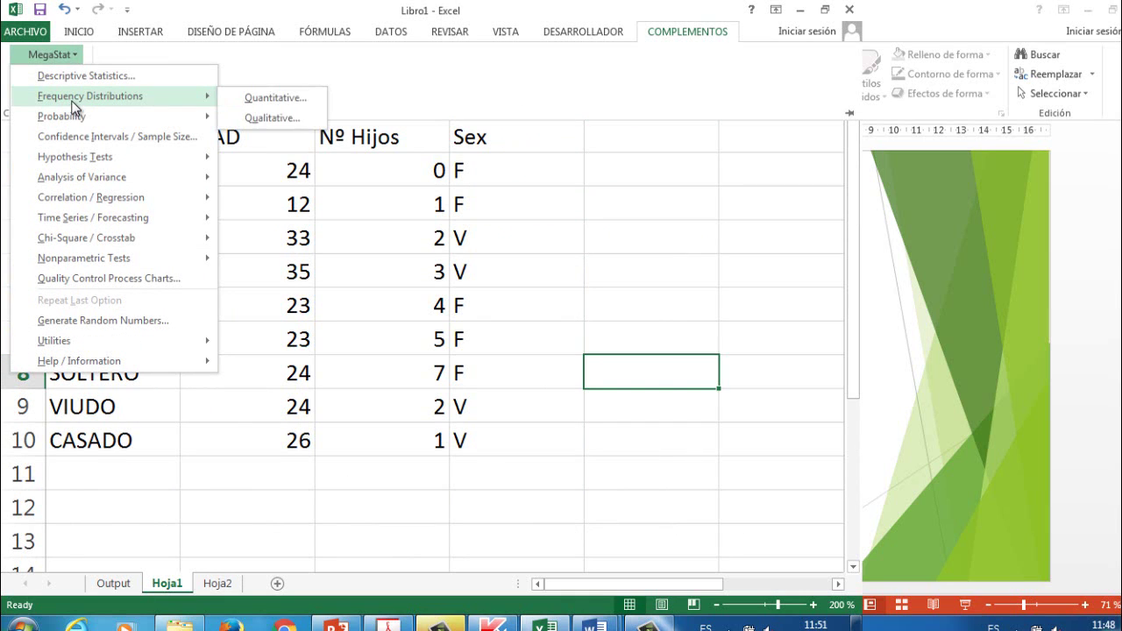
pyautogui.click(275, 116)
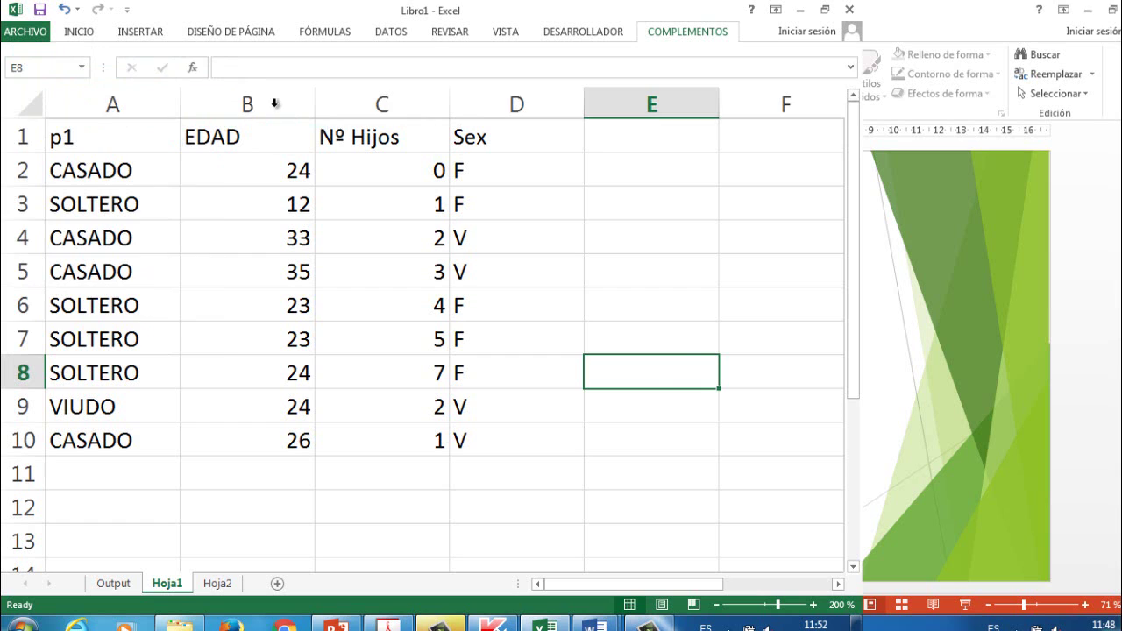
pyautogui.moveTo(511, 220); pyautogui.dragTo(376, 259)
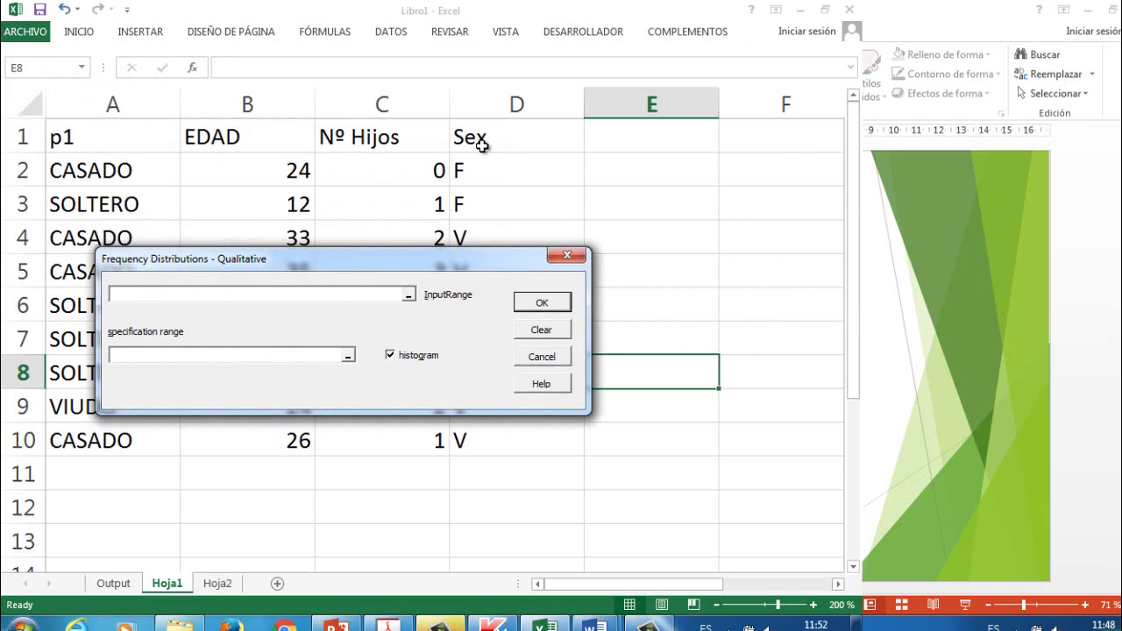
pyautogui.moveTo(502, 137); pyautogui.dragTo(498, 428)
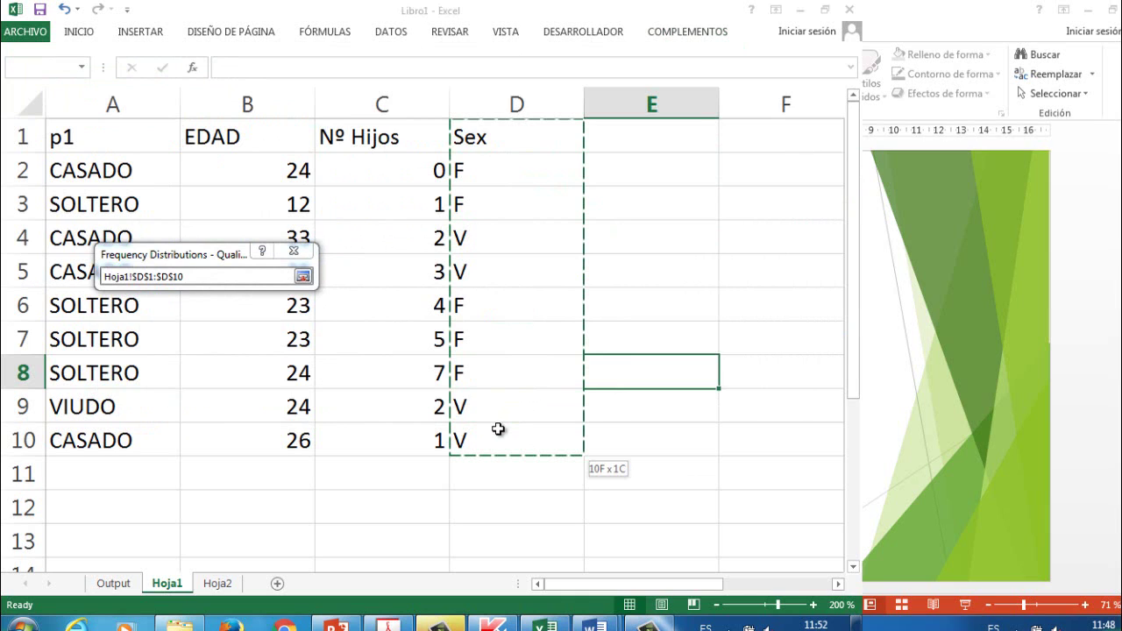
pyautogui.moveTo(497, 429); pyautogui.dragTo(497, 427)
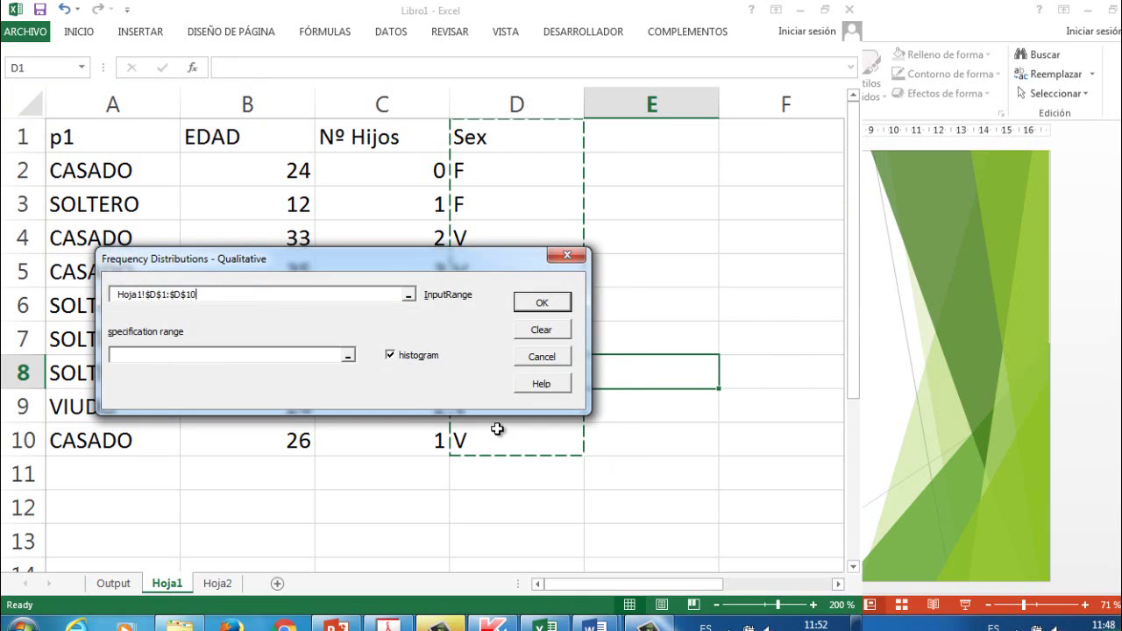
# - Set the specification range to the SEX categories in Hoja2!$C$3:$C$4 and generate the frequency distribution with histogram
pyautogui.click(286, 354)
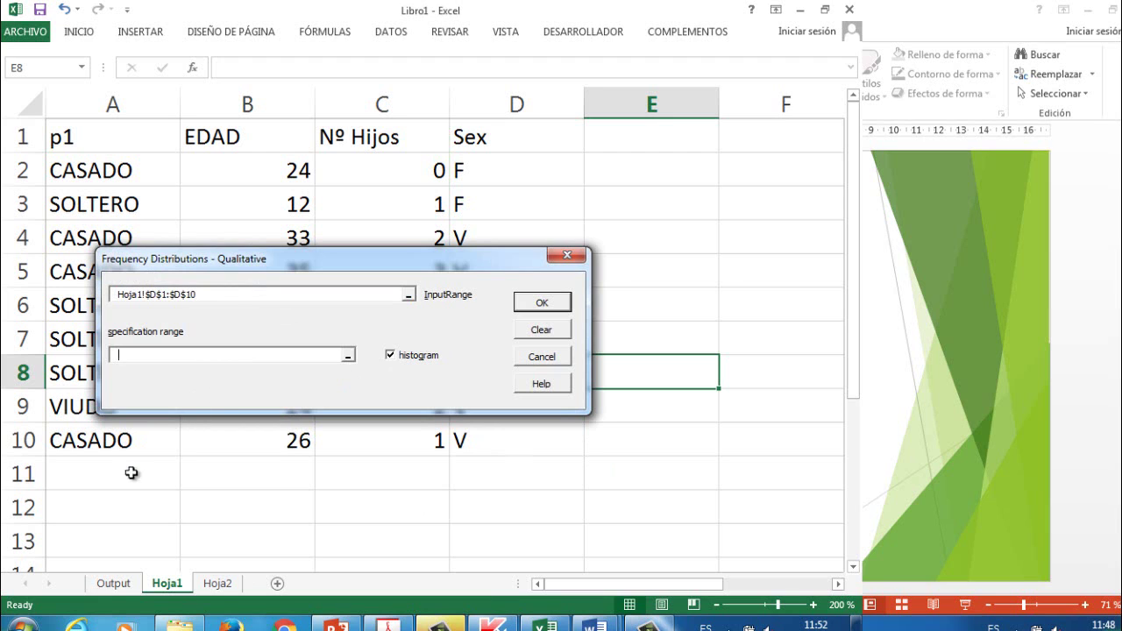
pyautogui.click(217, 584)
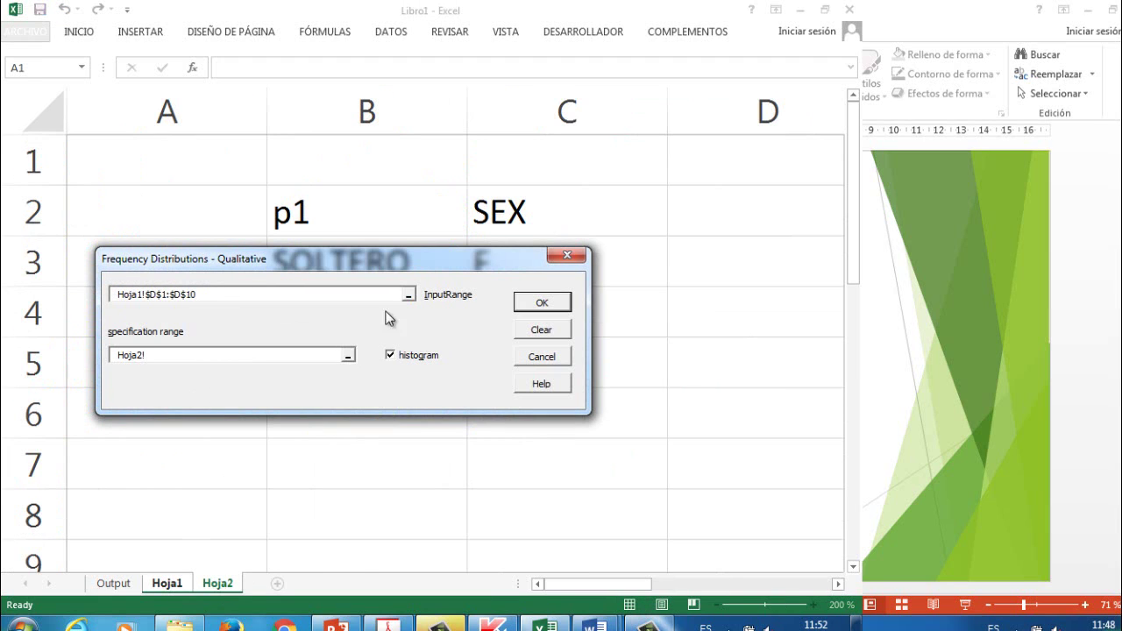
pyautogui.moveTo(395, 264); pyautogui.dragTo(369, 55)
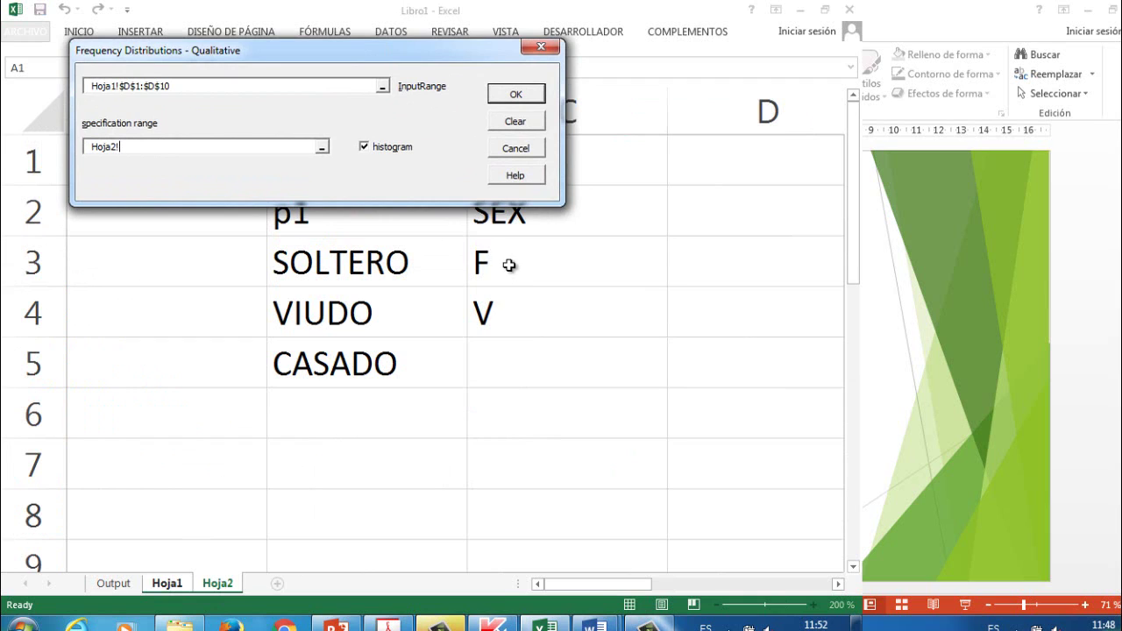
pyautogui.moveTo(507, 251); pyautogui.dragTo(480, 298)
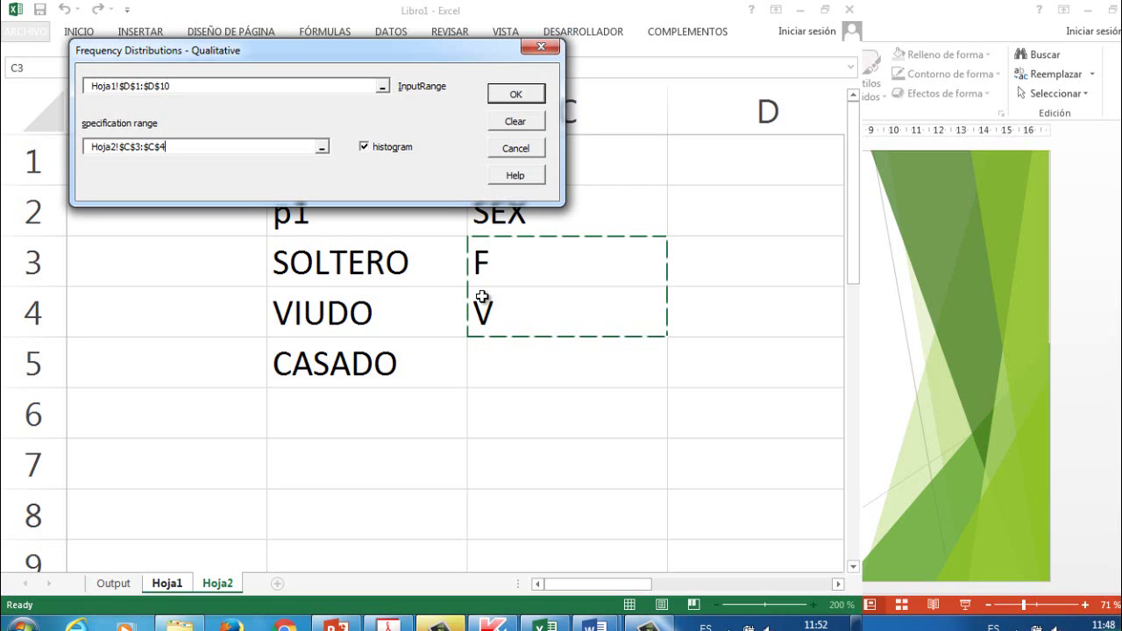
pyautogui.click(516, 95)
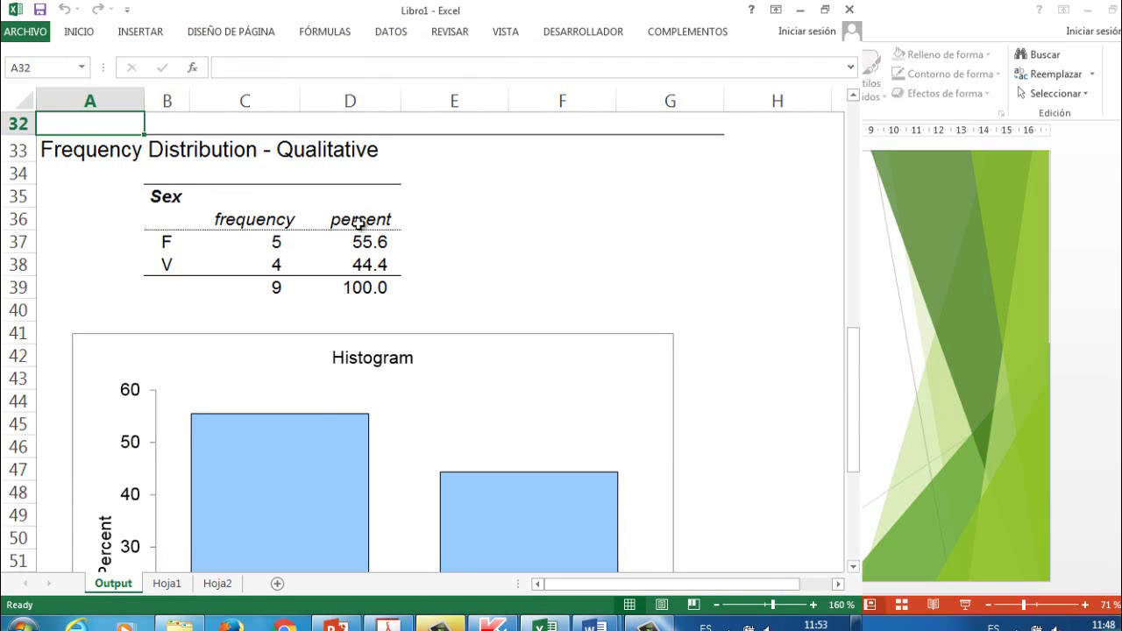
# - Review the Sex frequency table and histogram on the Output sheet alongside the p1 results above them
pyautogui.scroll(-5, 379, 350)
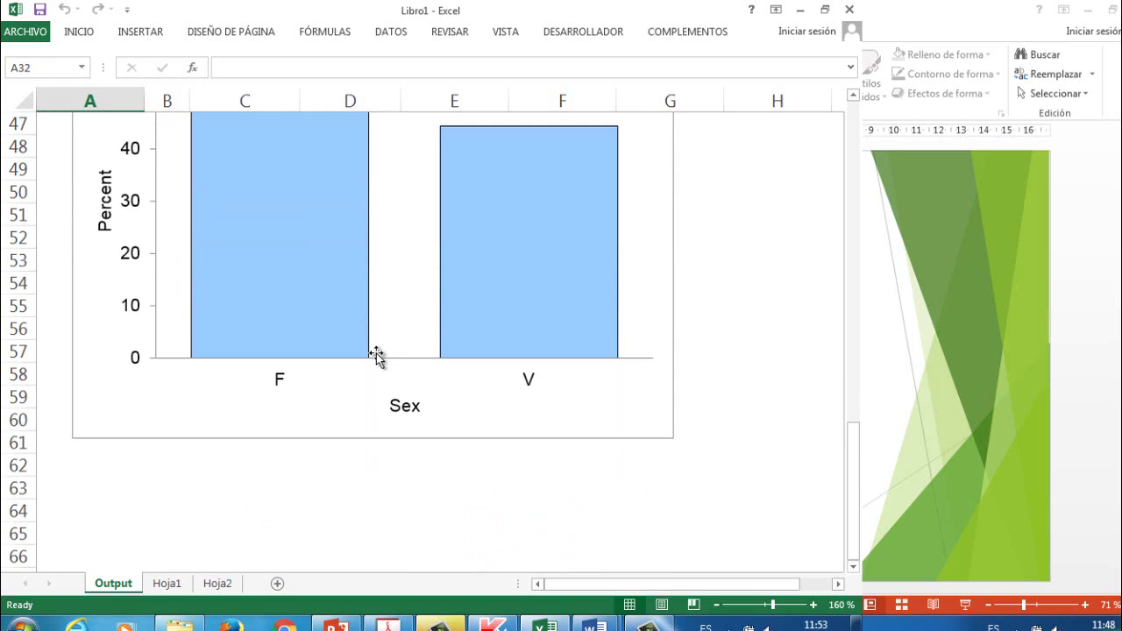
pyautogui.scroll(6, 375, 354)
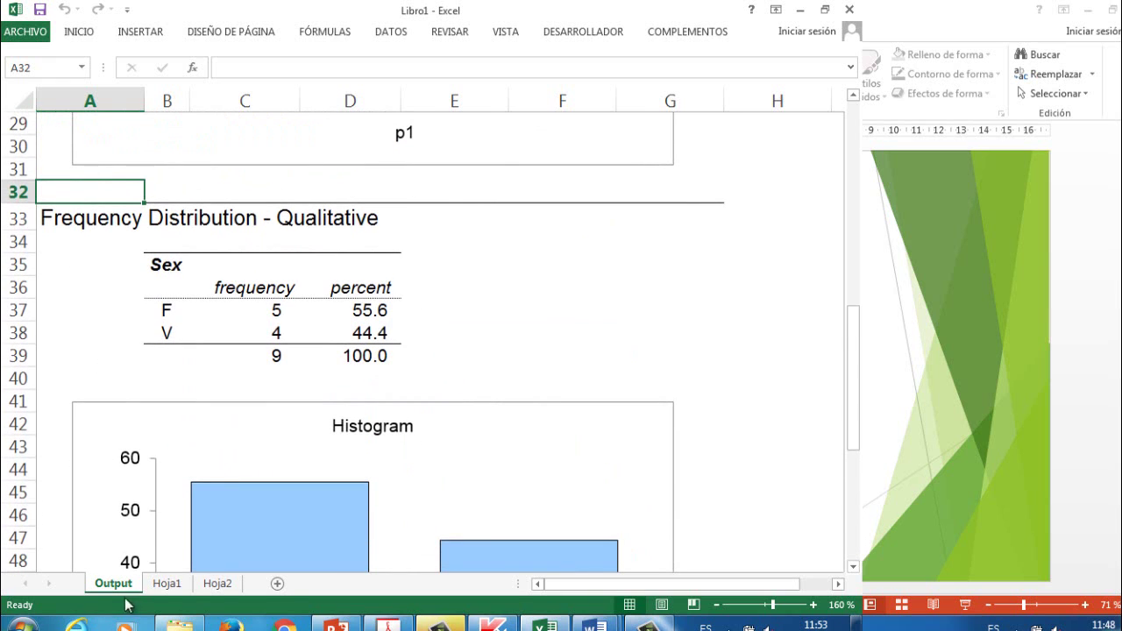
pyautogui.scroll(4, 346, 408)
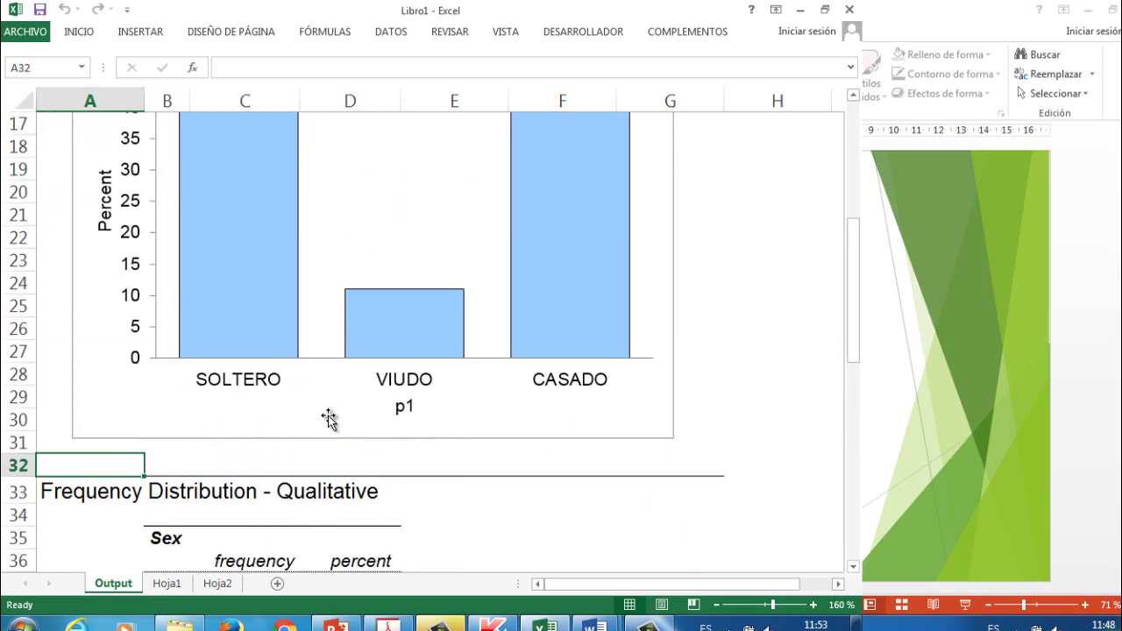
pyautogui.scroll(4, 329, 419)
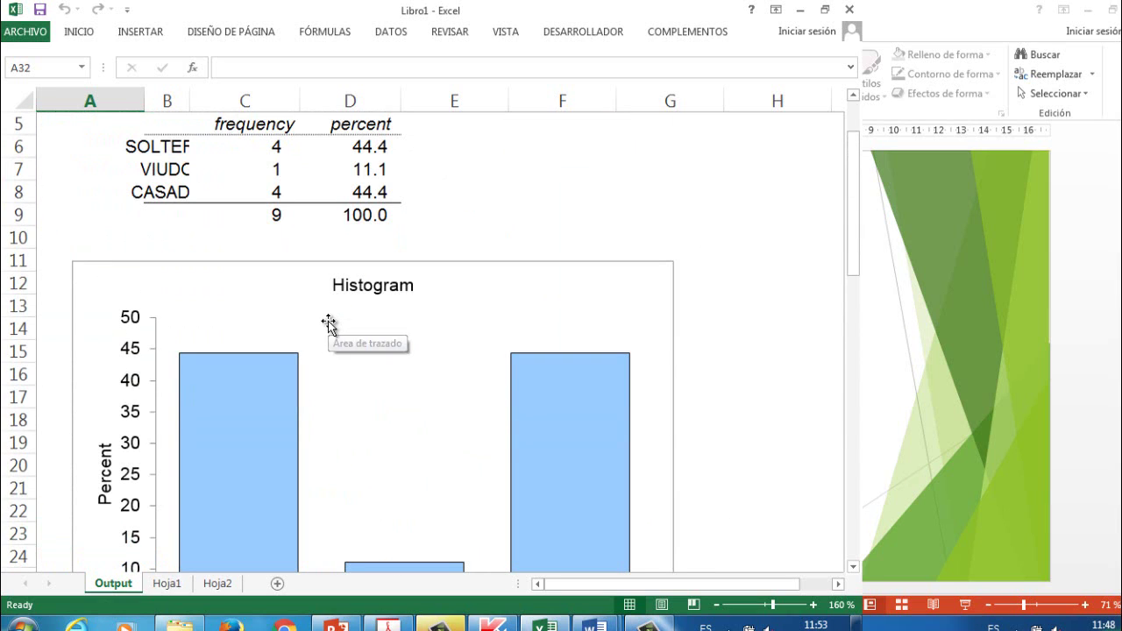
pyautogui.scroll(-1, 329, 323)
pyautogui.scroll(-11, 328, 322)
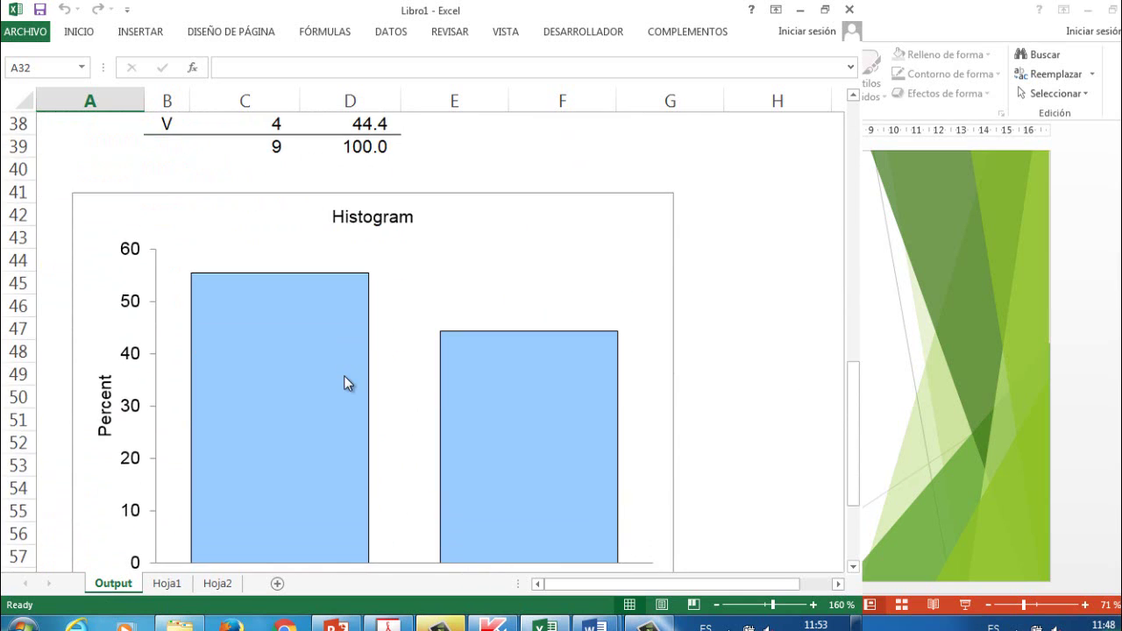
# - Start a MegaStat quantitative frequency distribution from Hoja1 with the EDAD column, Hoja1!$B$1:$B$10, as its input range
pyautogui.click(167, 584)
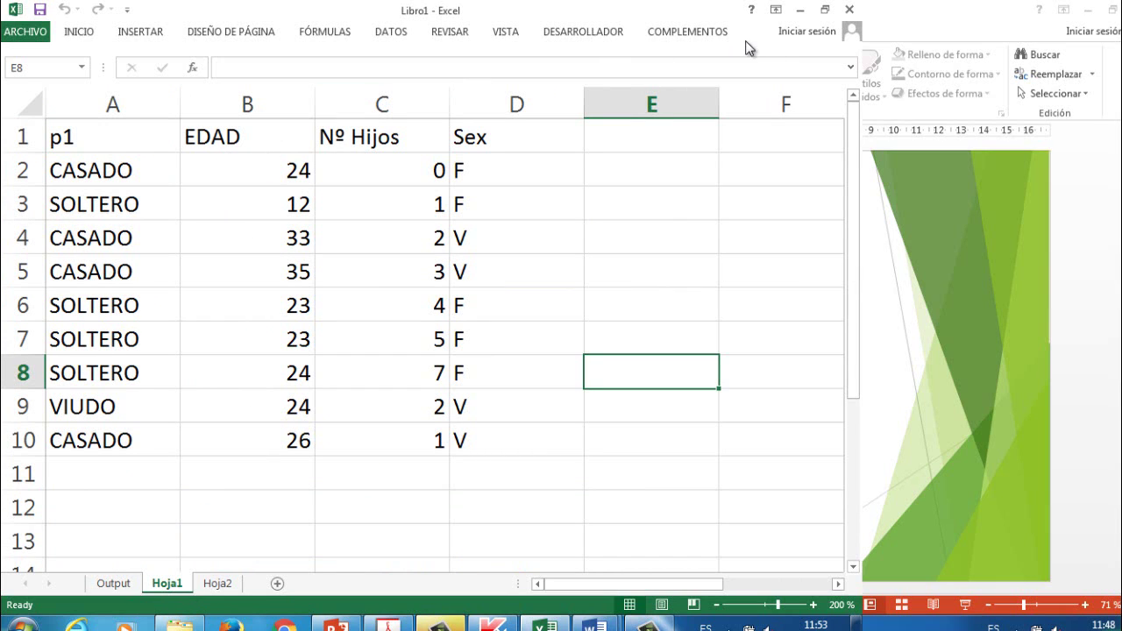
pyautogui.click(713, 31)
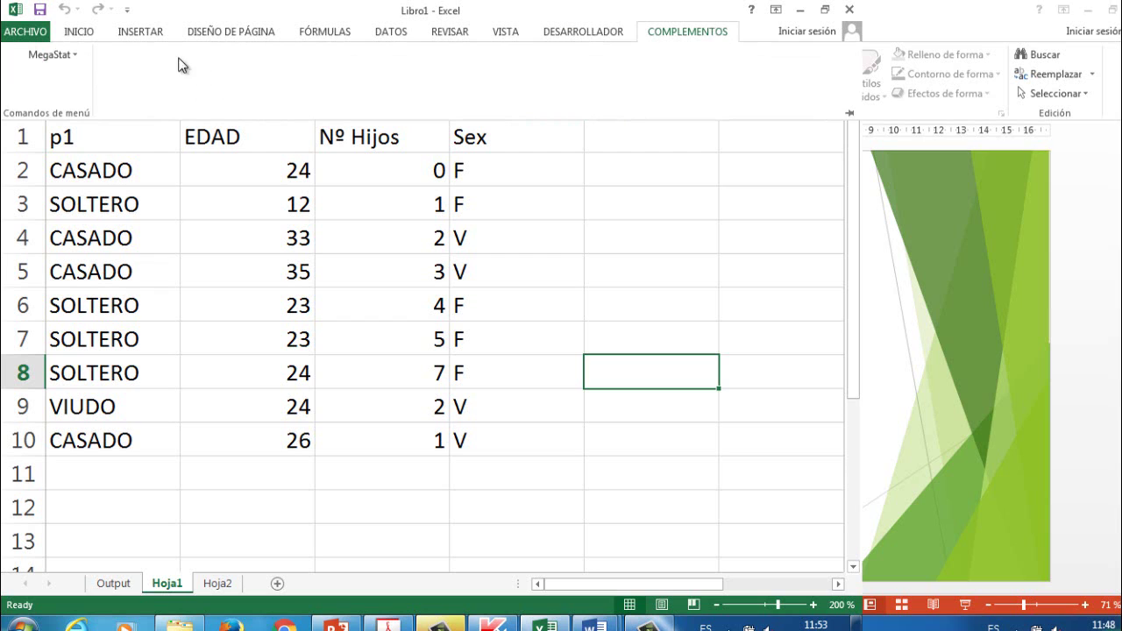
pyautogui.click(54, 55)
pyautogui.moveTo(76, 98)
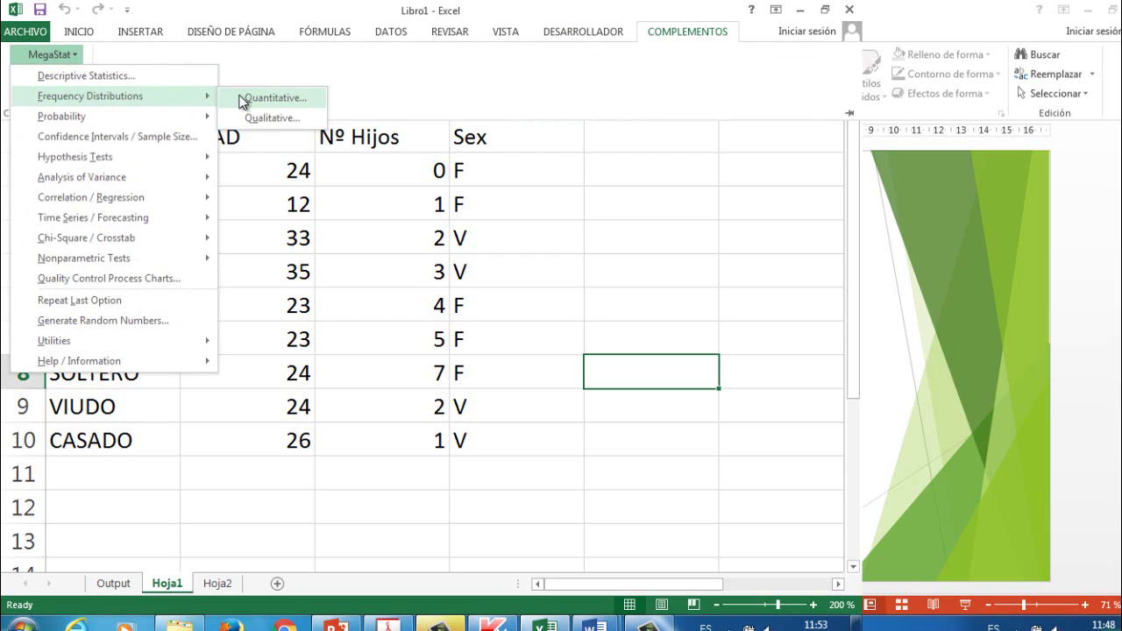
pyautogui.click(287, 98)
pyautogui.moveTo(348, 213); pyautogui.dragTo(578, 79)
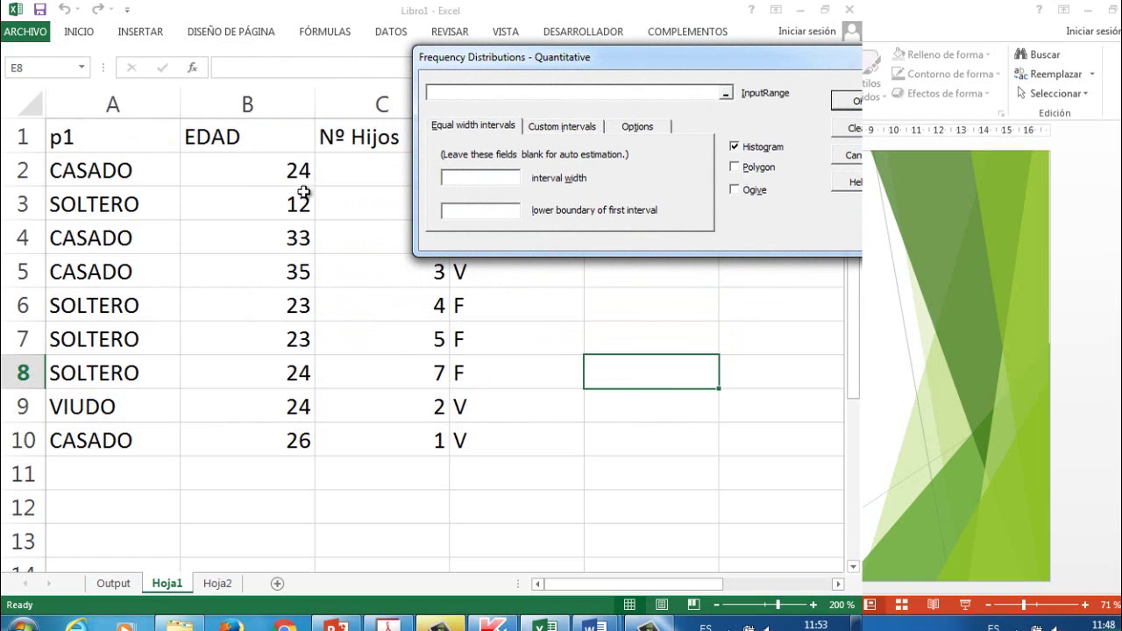
pyautogui.moveTo(250, 139); pyautogui.dragTo(261, 423)
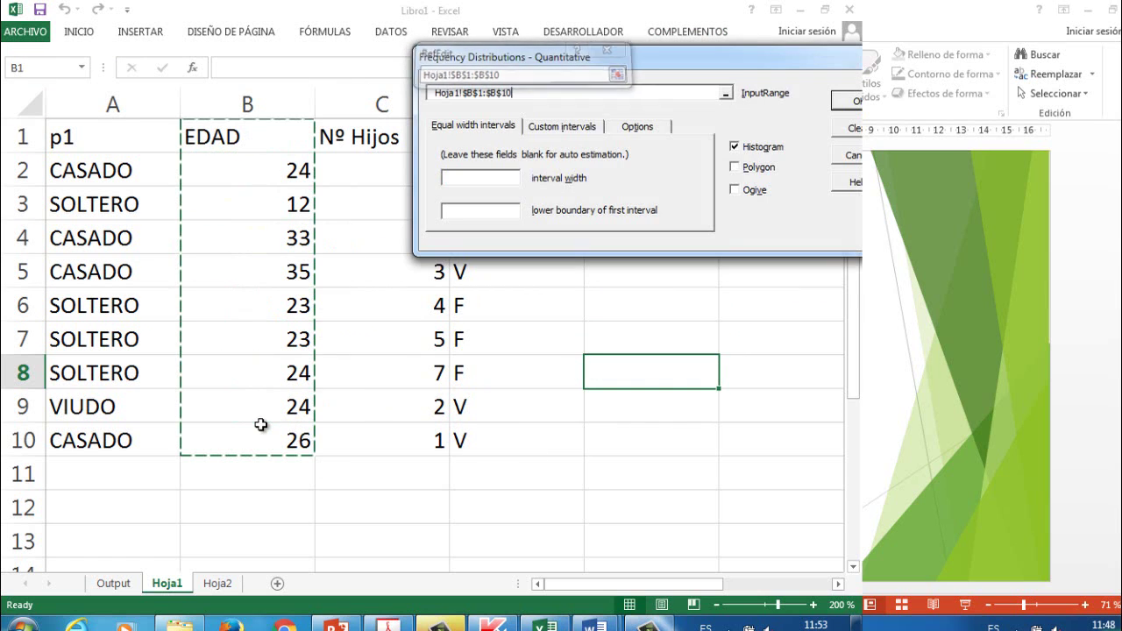
# - Set equal-width intervals with an interval width of 3 and a lower boundary of 12 for the first interval
pyautogui.click(502, 179)
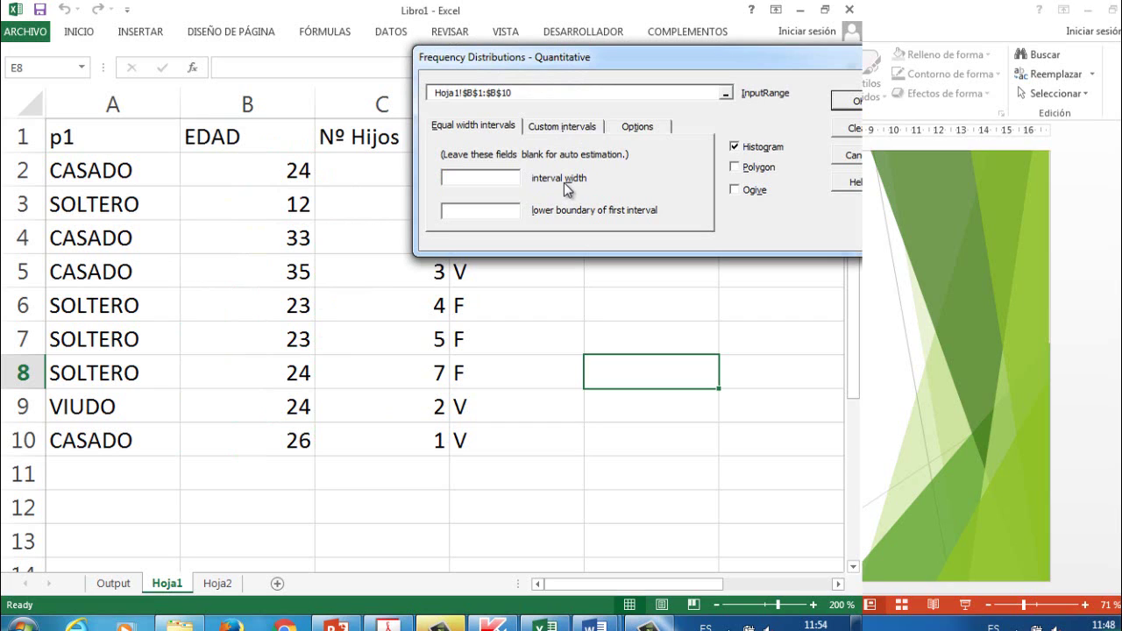
pyautogui.click(485, 180)
pyautogui.write('3')
pyautogui.click(488, 211)
pyautogui.write('12')
# - Include the ogive and polygon with the histogram and generate the EDAD frequency distribution
pyautogui.moveTo(824, 68); pyautogui.dragTo(679, 65)
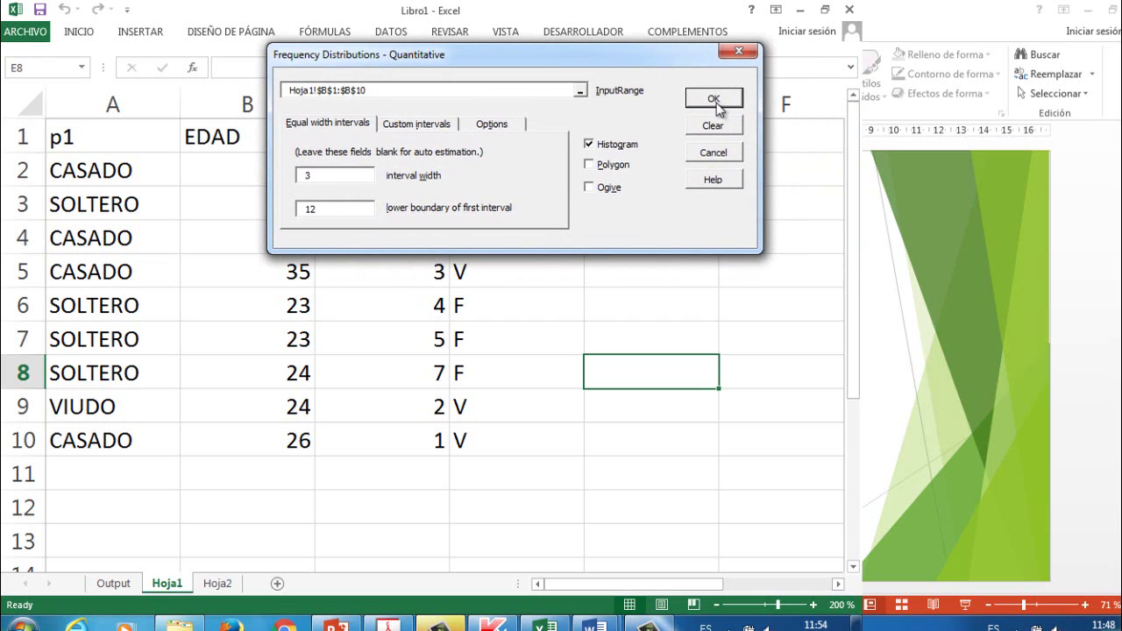
pyautogui.click(605, 188)
pyautogui.click(606, 165)
pyautogui.click(712, 99)
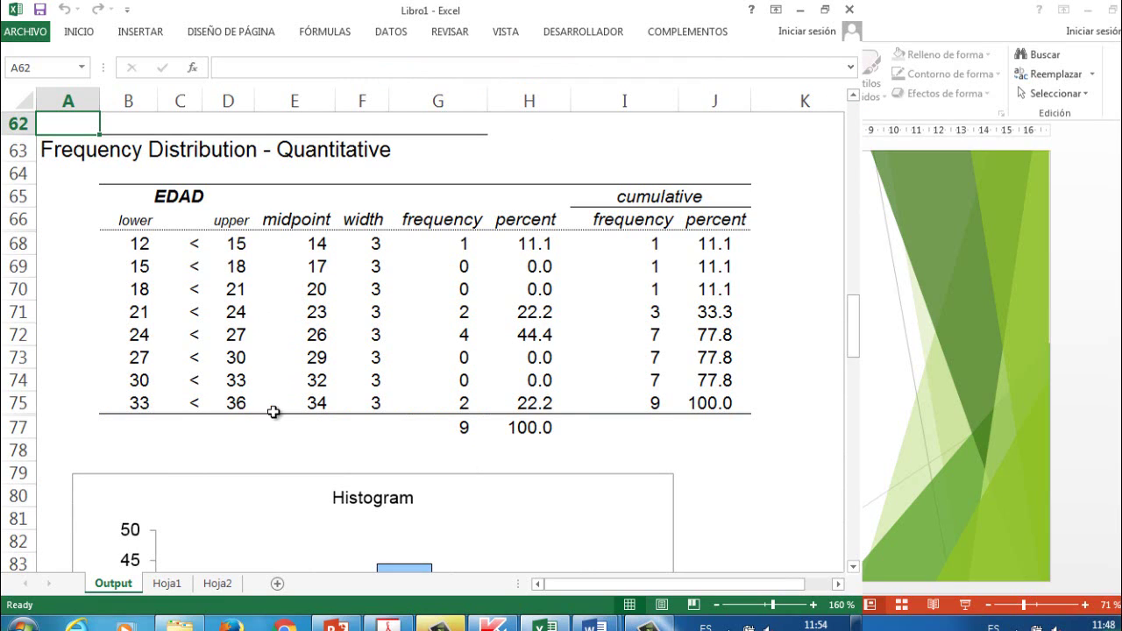
# - Format the midpoint values in E68:E75 of the EDAD frequency table to show two decimal places
pyautogui.click(319, 248)
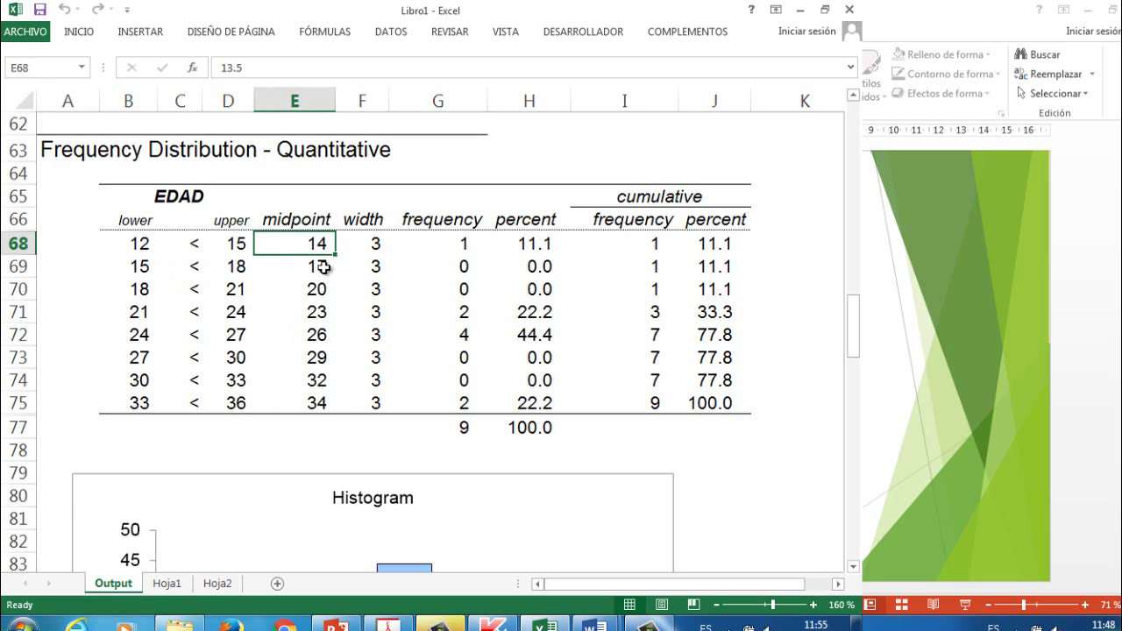
pyautogui.moveTo(321, 401); pyautogui.dragTo(313, 235)
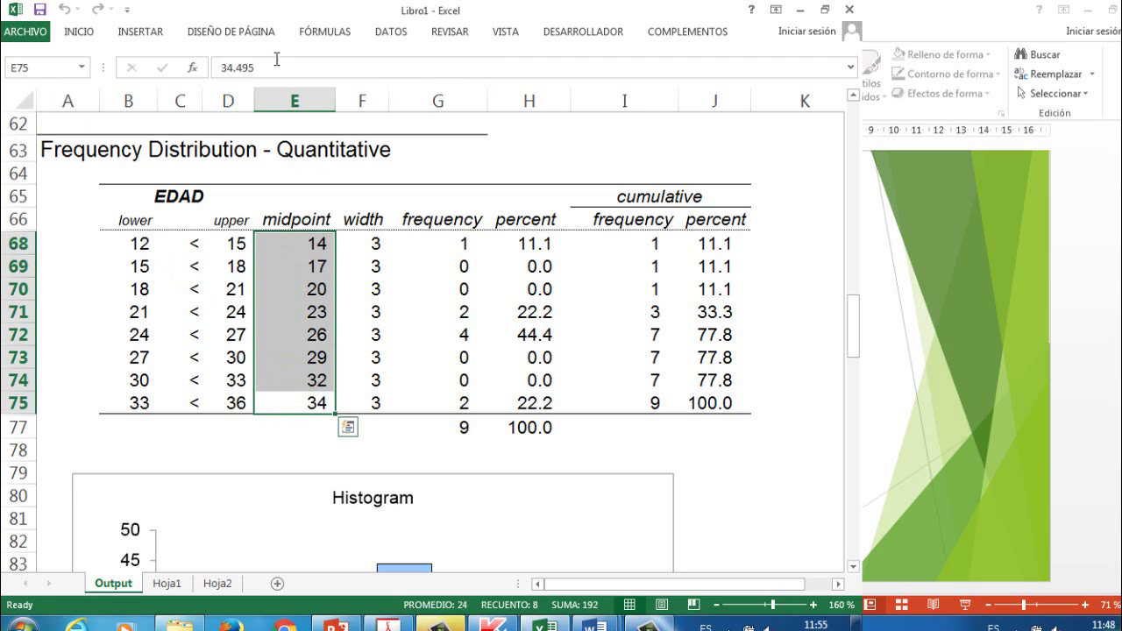
pyautogui.click(84, 35)
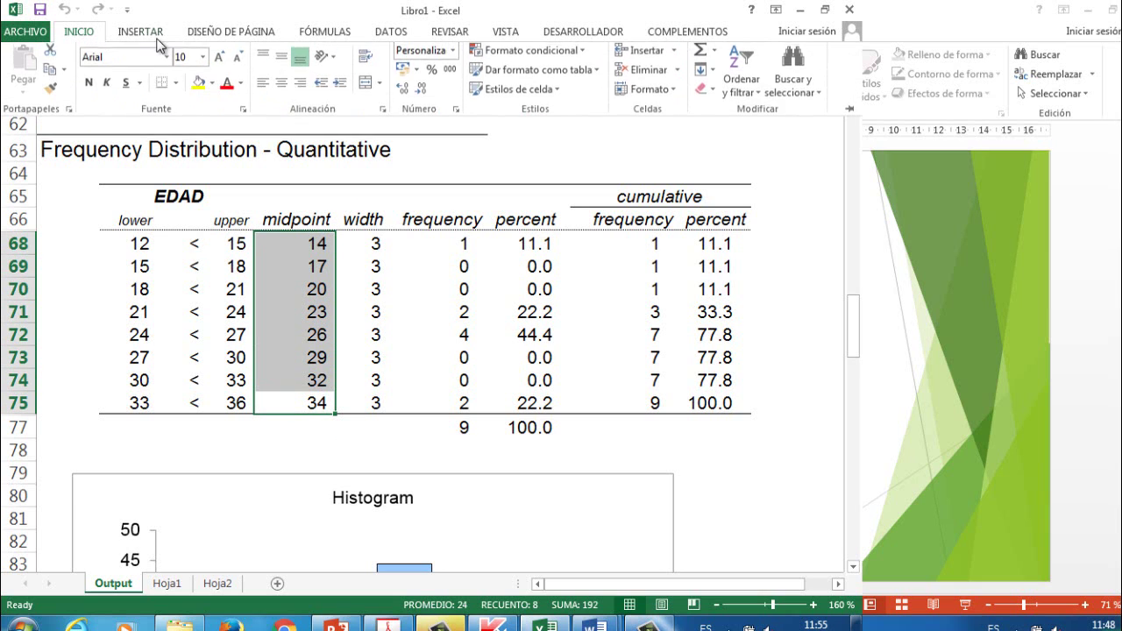
pyautogui.click(405, 93)
pyautogui.click(341, 266)
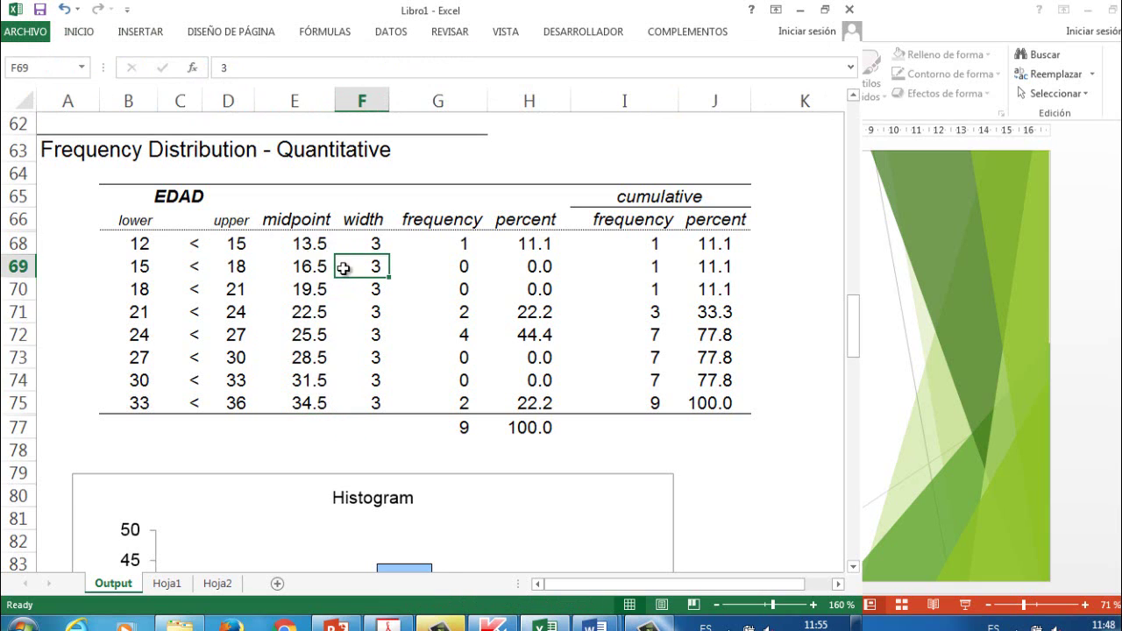
pyautogui.click(379, 246)
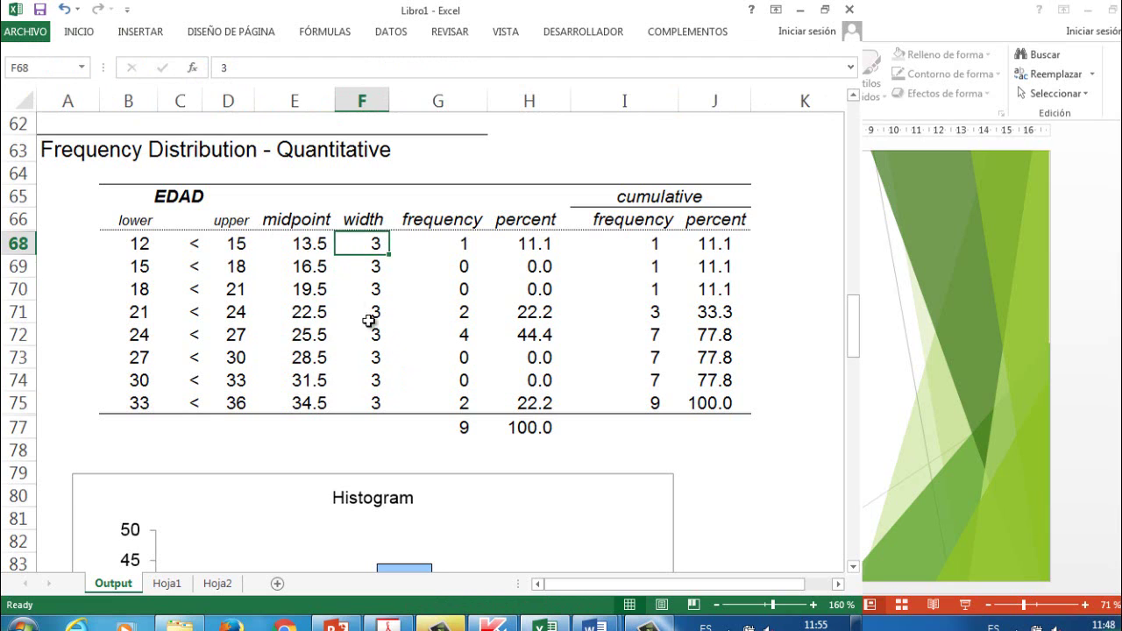
pyautogui.moveTo(314, 245); pyautogui.dragTo(321, 398)
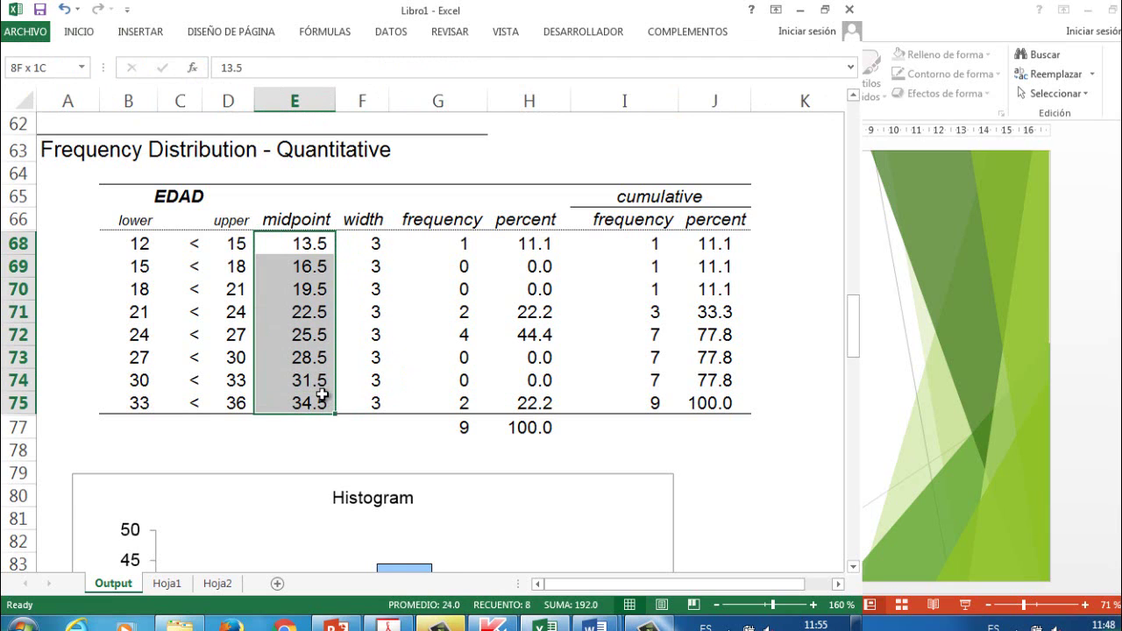
pyautogui.click(86, 35)
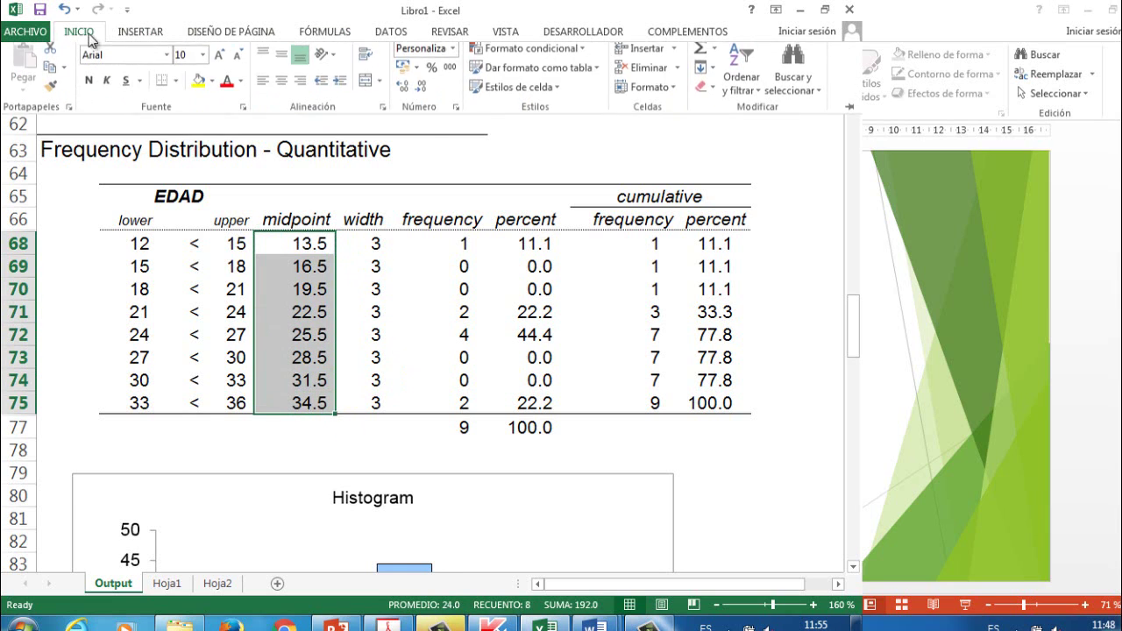
pyautogui.click(407, 95)
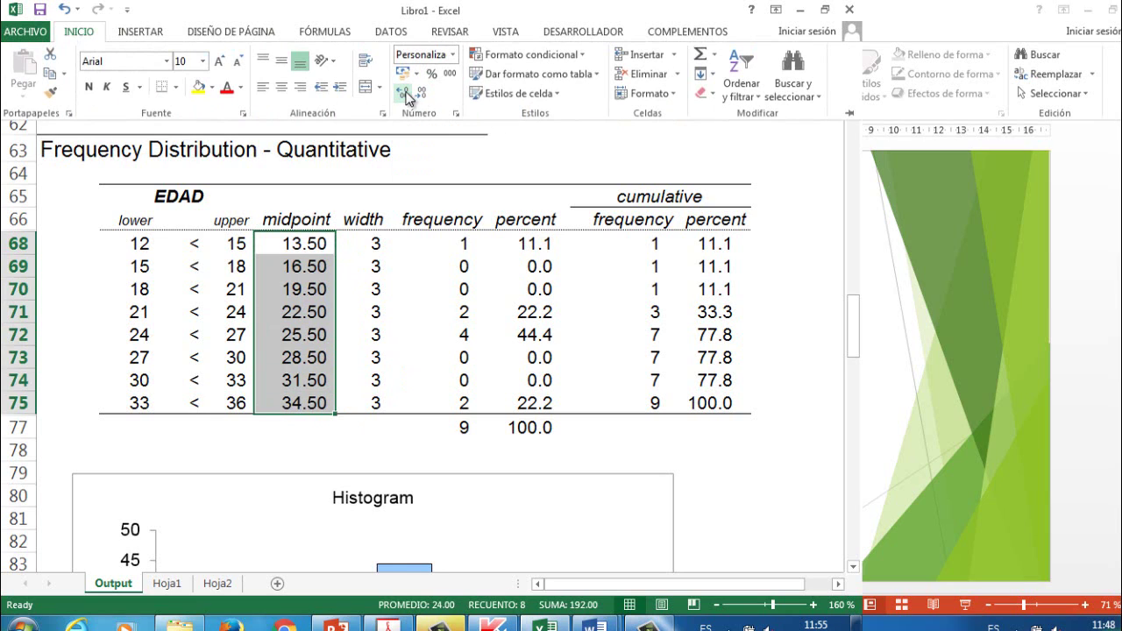
pyautogui.click(375, 244)
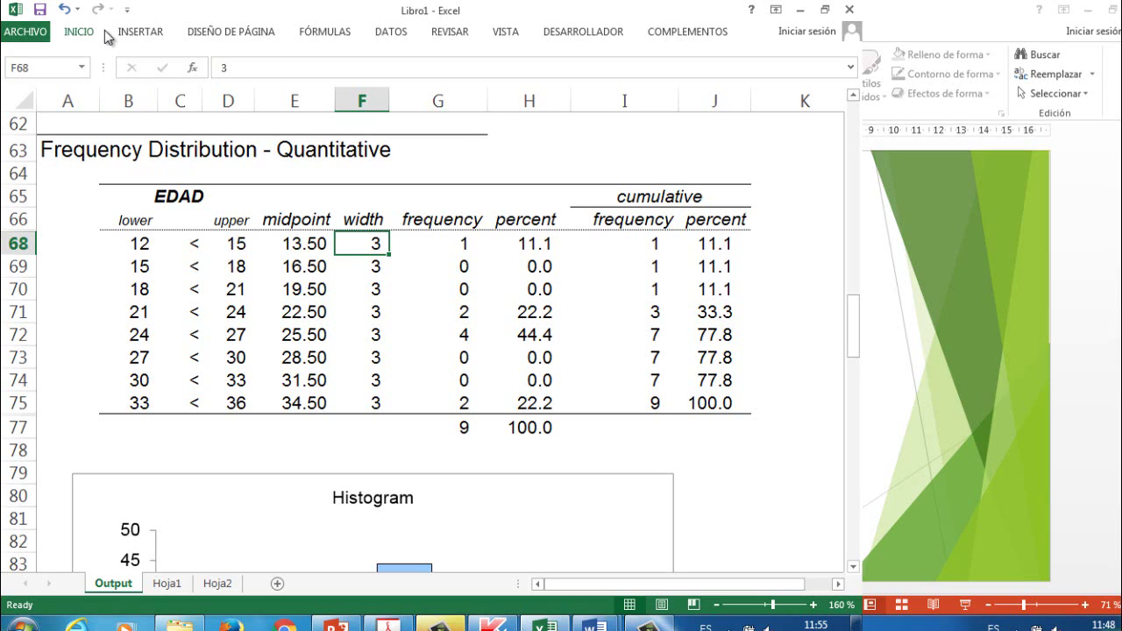
# - Generate MegaStat descriptive statistics for EDAD, Hoja1!$B$1:$B$10, with mean, sample variance and standard deviation, minimum, maximum and range, and select the mean value
pyautogui.click(683, 34)
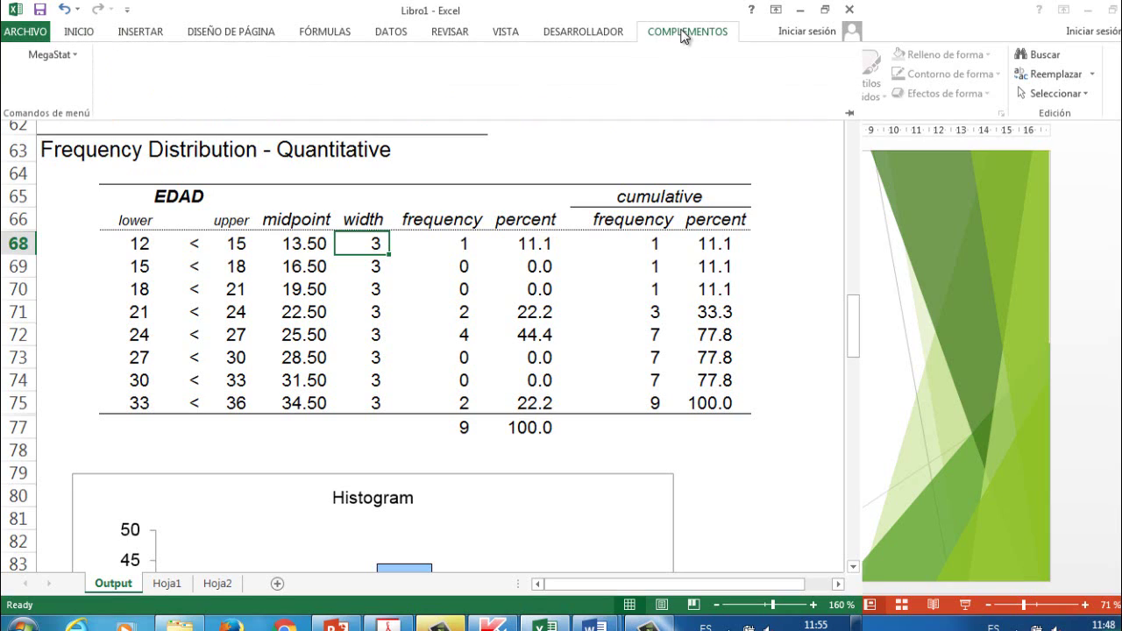
pyautogui.click(61, 58)
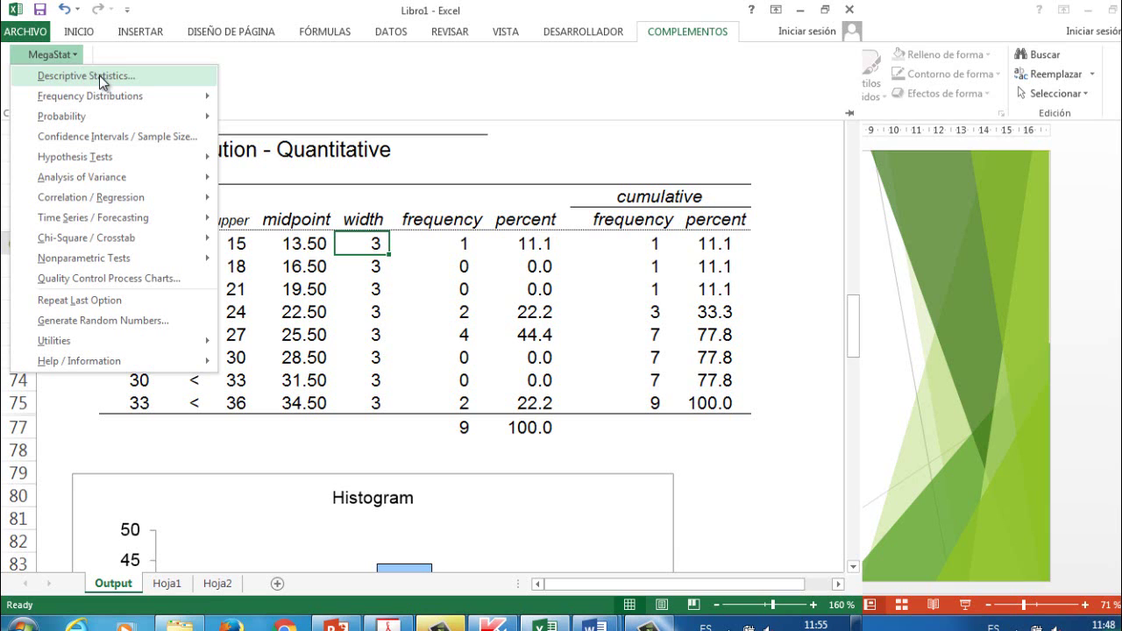
pyautogui.click(99, 76)
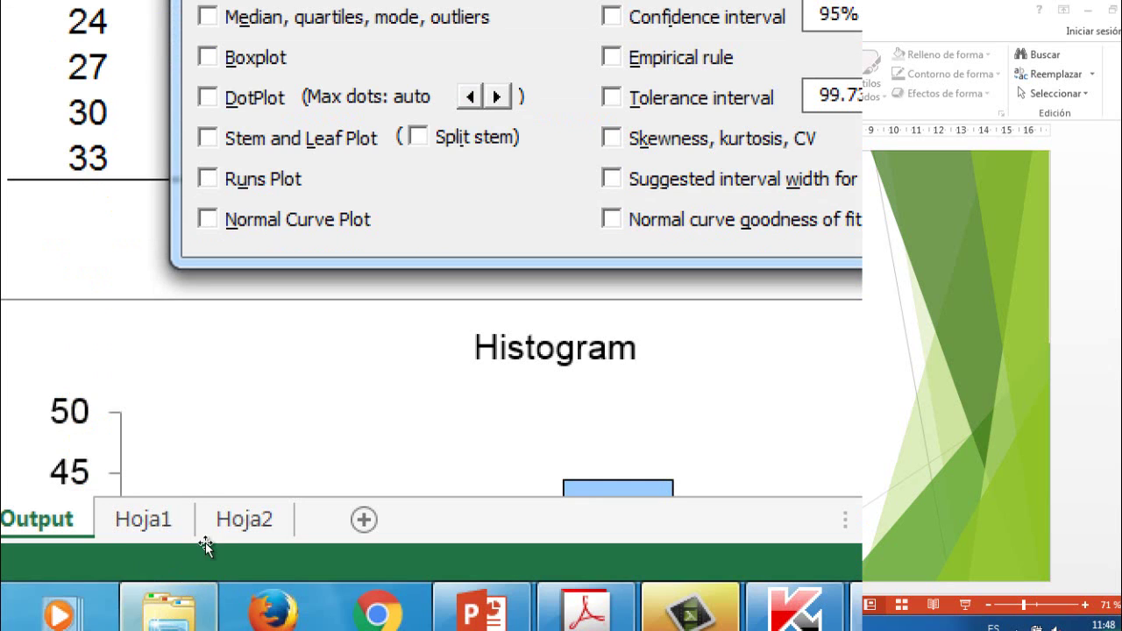
pyautogui.click(142, 518)
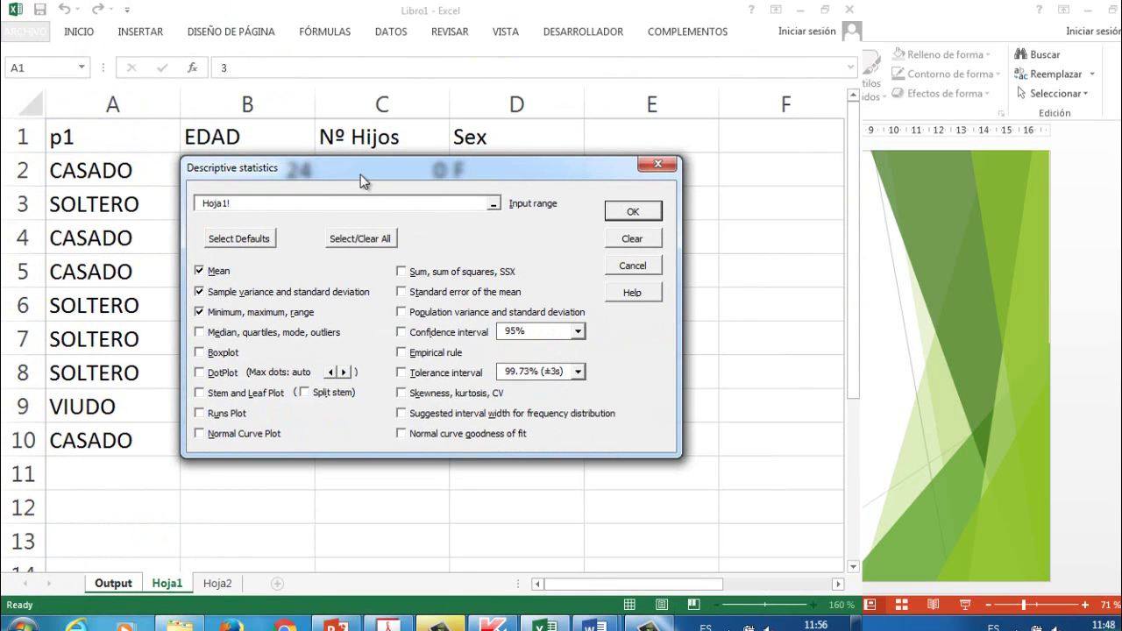
pyautogui.click(262, 205)
pyautogui.press('BackSpace')
pyautogui.moveTo(282, 176); pyautogui.dragTo(442, 147)
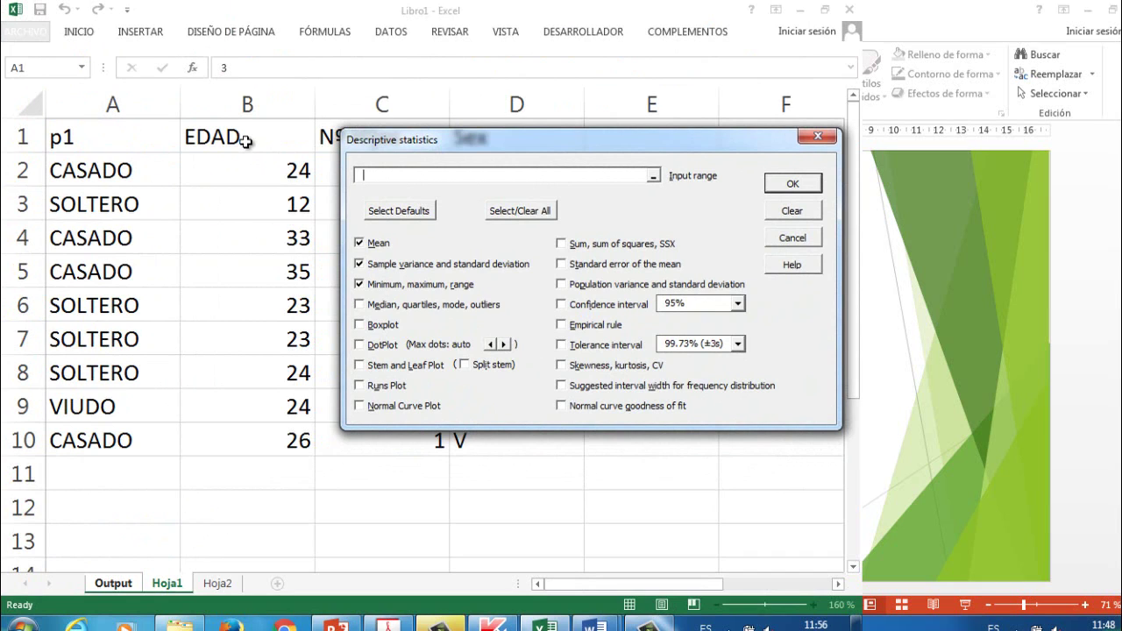
pyautogui.moveTo(242, 139); pyautogui.dragTo(292, 438)
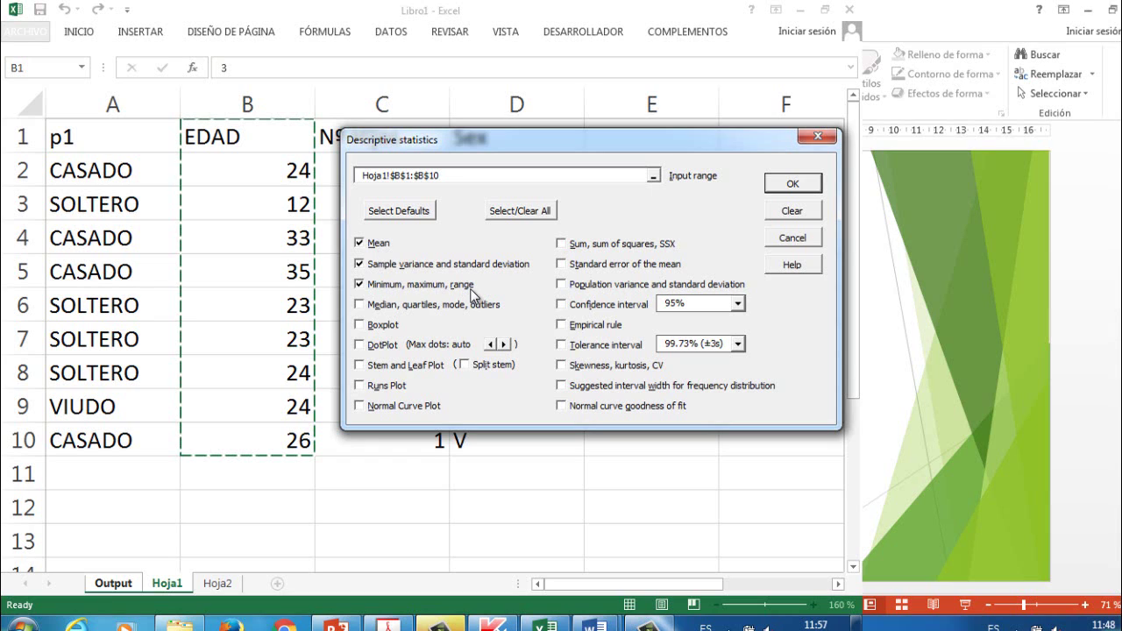
pyautogui.click(793, 186)
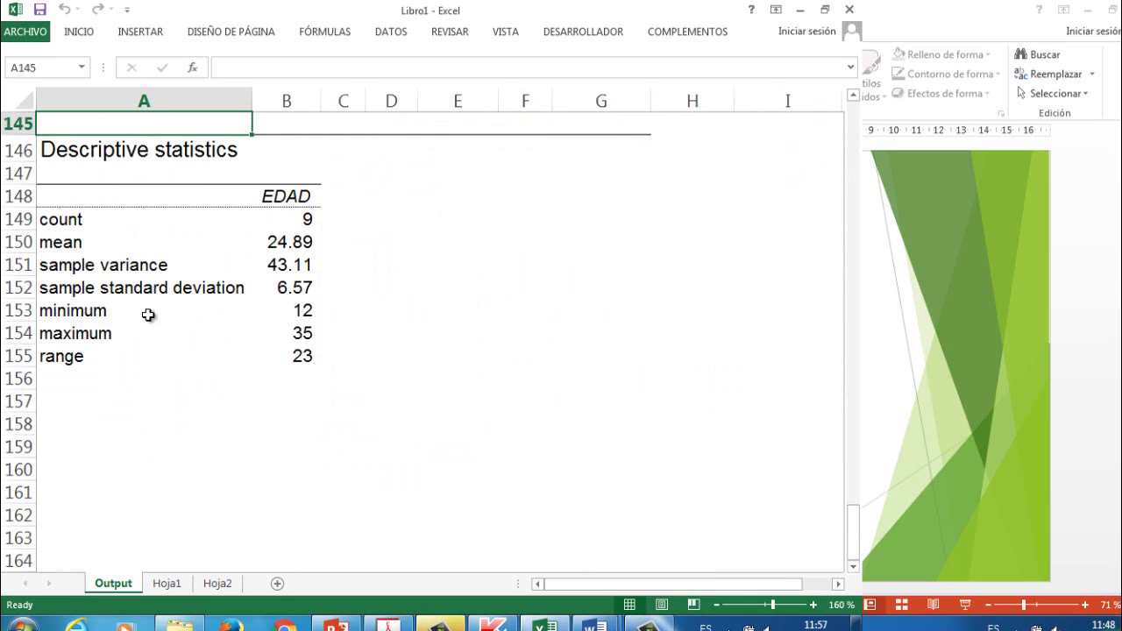
pyautogui.click(304, 244)
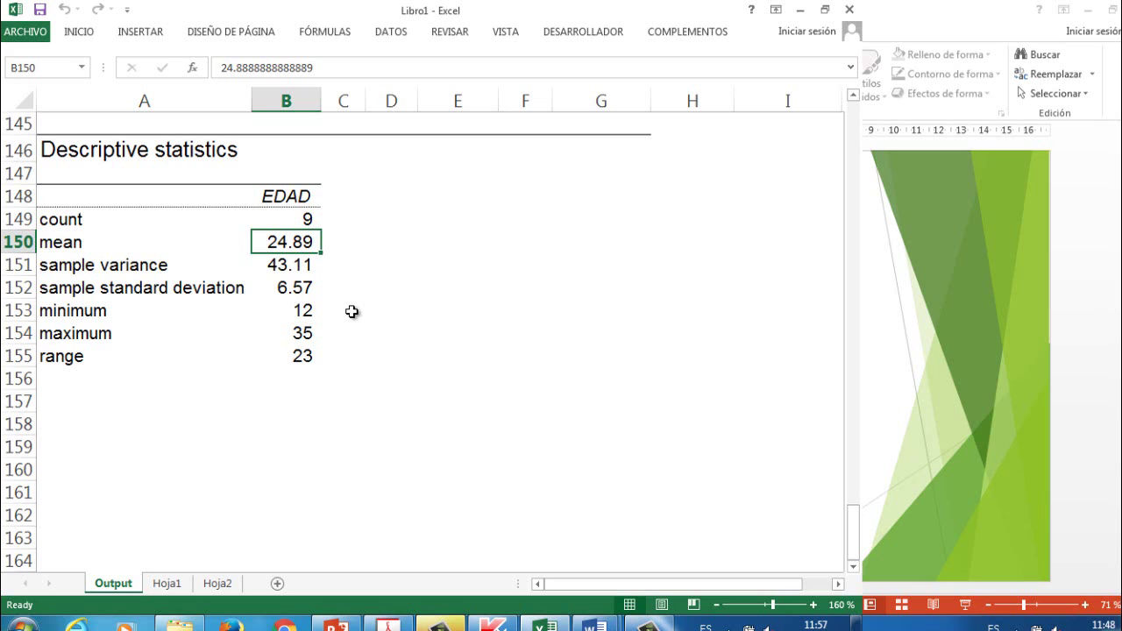
# - Examine the EDAD descriptive statistics, going through the cells from the mean to the minimum, maximum and range values
pyautogui.press('Down')
pyautogui.press('Down')
pyautogui.press('Down')
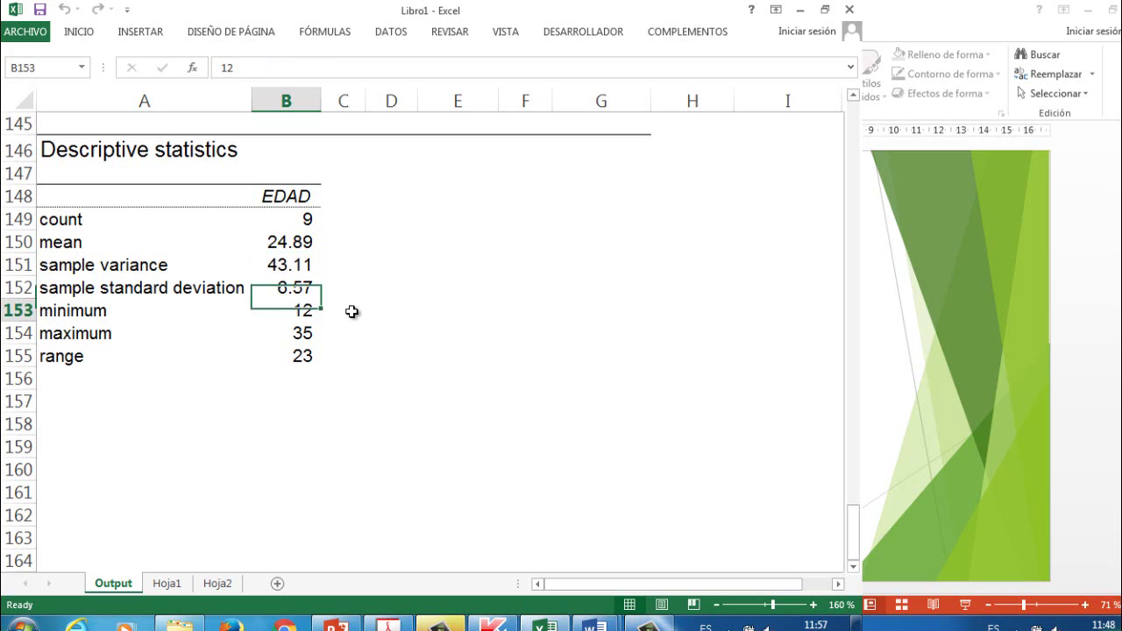
pyautogui.press('Down')
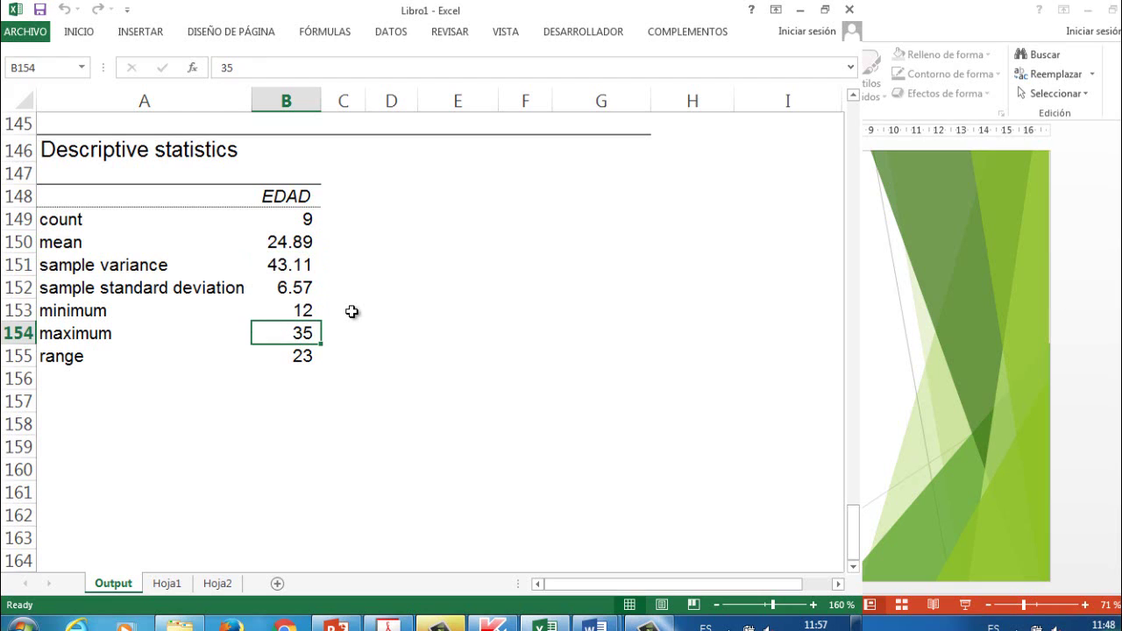
pyautogui.press('Up')
pyautogui.press('Down')
pyautogui.press('Up')
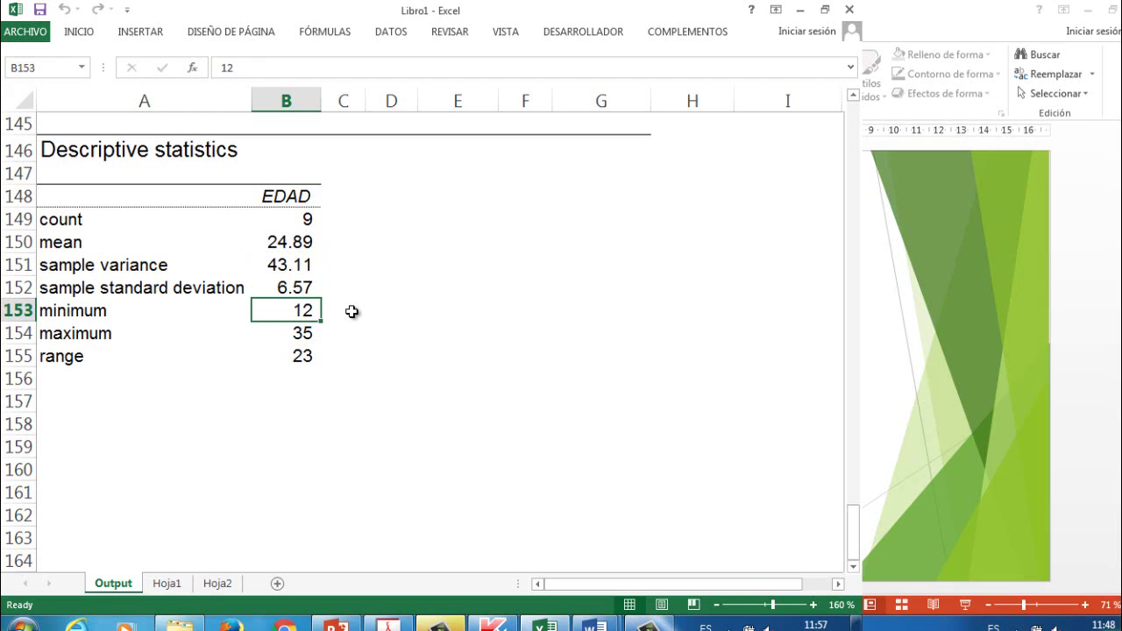
pyautogui.press('Down')
pyautogui.press('Up')
pyautogui.press('Down')
pyautogui.press('Down')
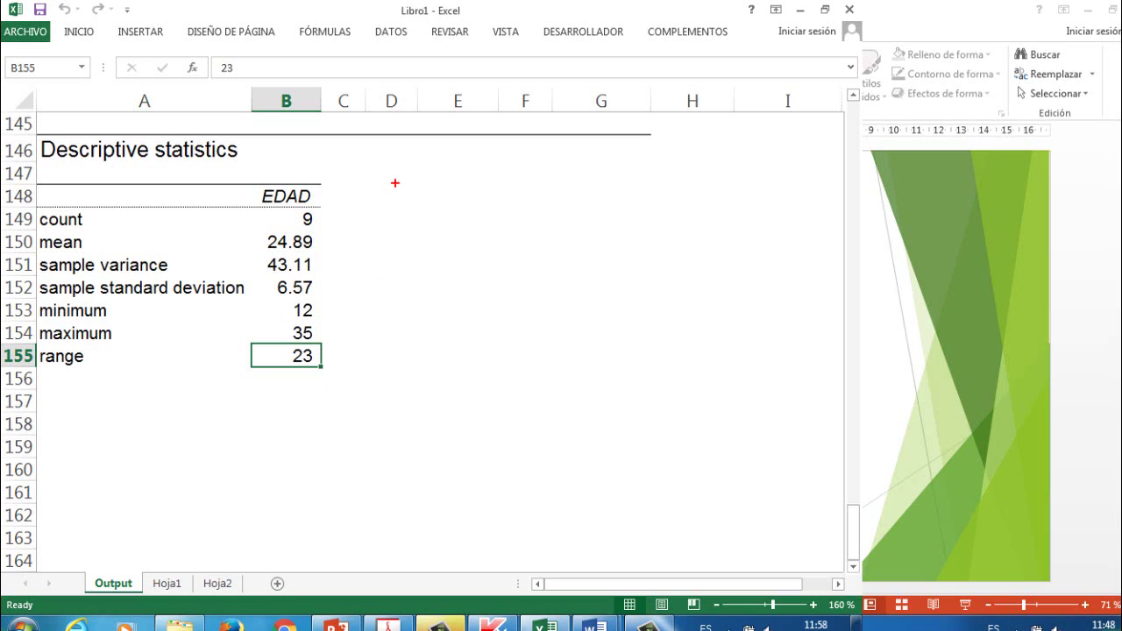
# - Sketch the interval width formula A = R / K beside the statistics as a screen annotation and clear it
pyautogui.moveTo(395, 183)
pyautogui.mouseDown()
pyautogui.moveTo(392, 231)
pyautogui.moveTo(391, 187)
pyautogui.moveTo(410, 242)
pyautogui.moveTo(452, 217)
pyautogui.moveTo(465, 238)
pyautogui.mouseUp()
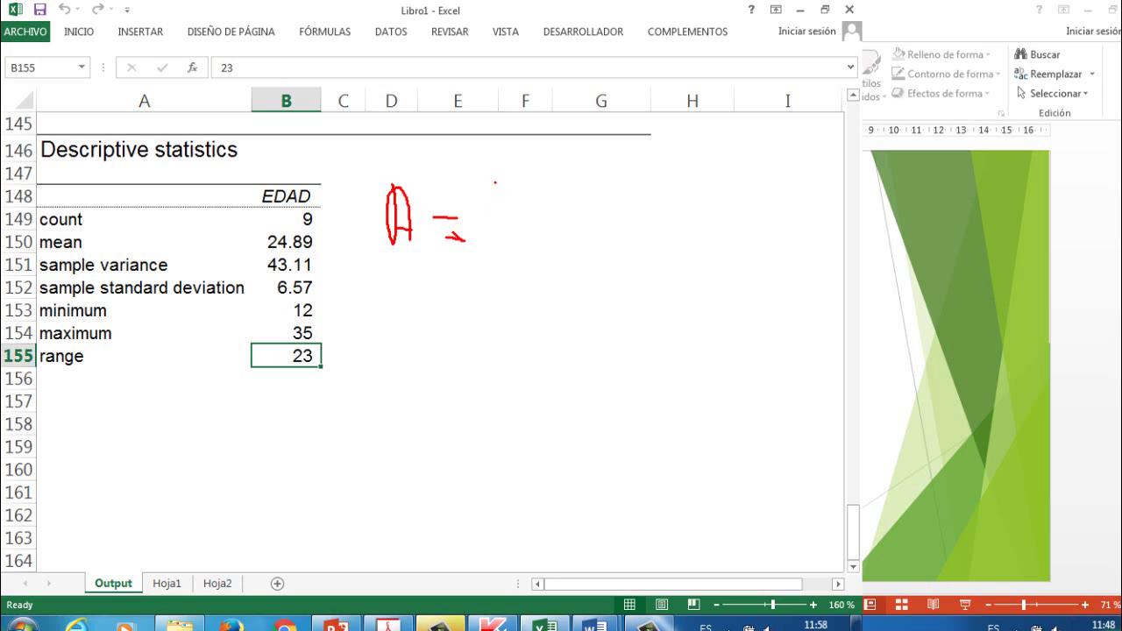
pyautogui.moveTo(506, 172); pyautogui.dragTo(514, 210)
pyautogui.moveTo(489, 224)
pyautogui.mouseDown()
pyautogui.moveTo(520, 230)
pyautogui.moveTo(499, 268)
pyautogui.mouseUp()
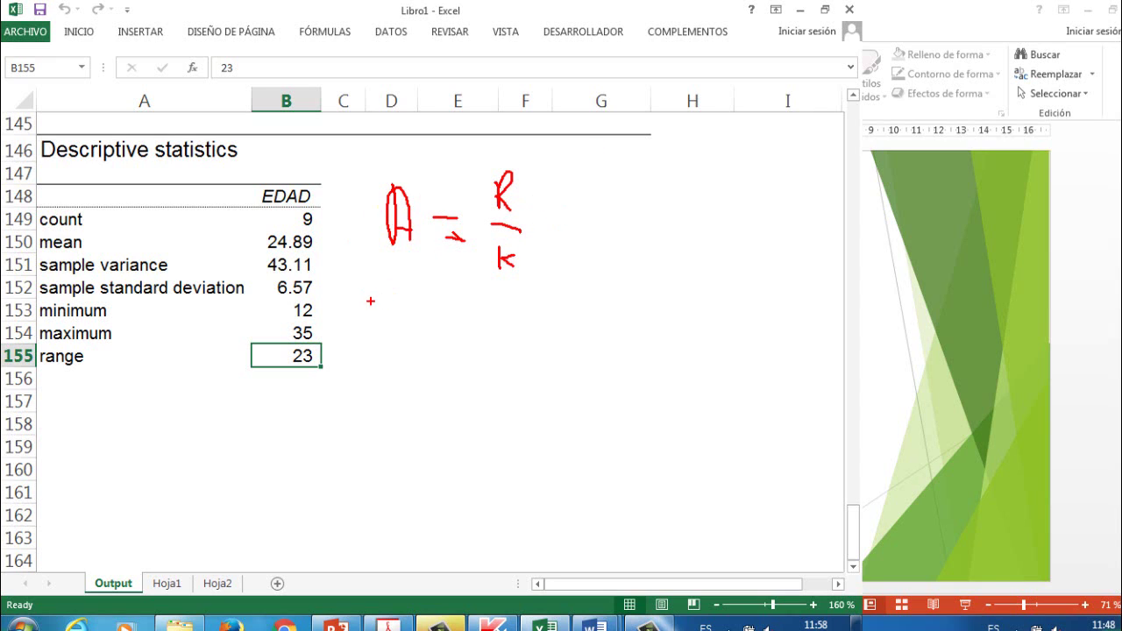
pyautogui.press('Escape')
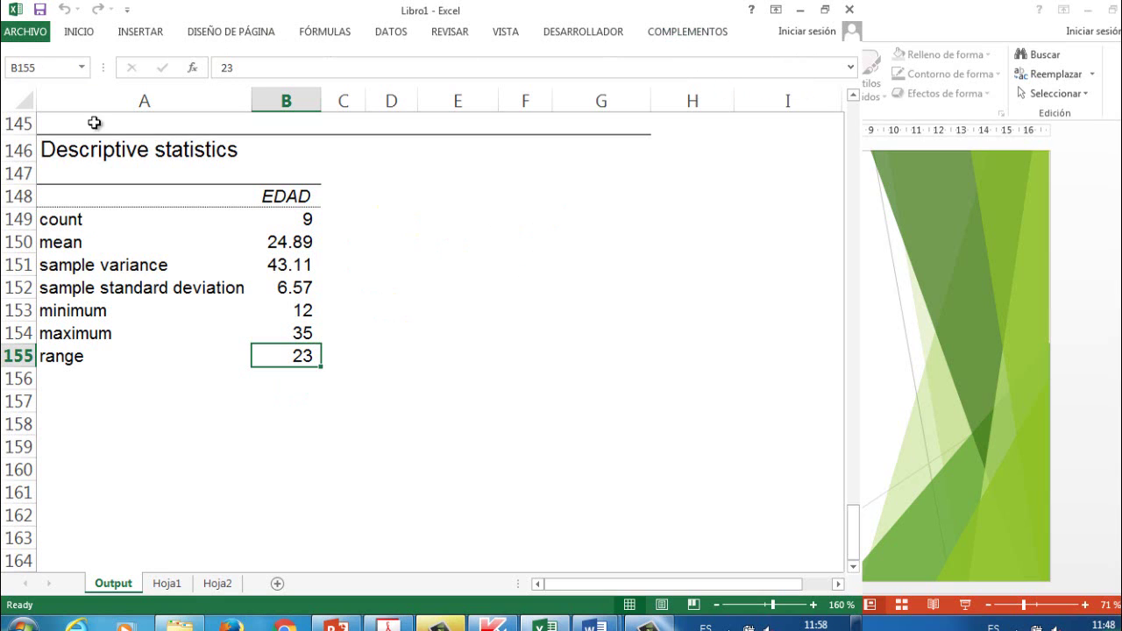
# - Start a MegaStat quantitative frequency distribution for Nº Hijos with Hoja1!$C$1:$C$10 as the input range
pyautogui.click(166, 583)
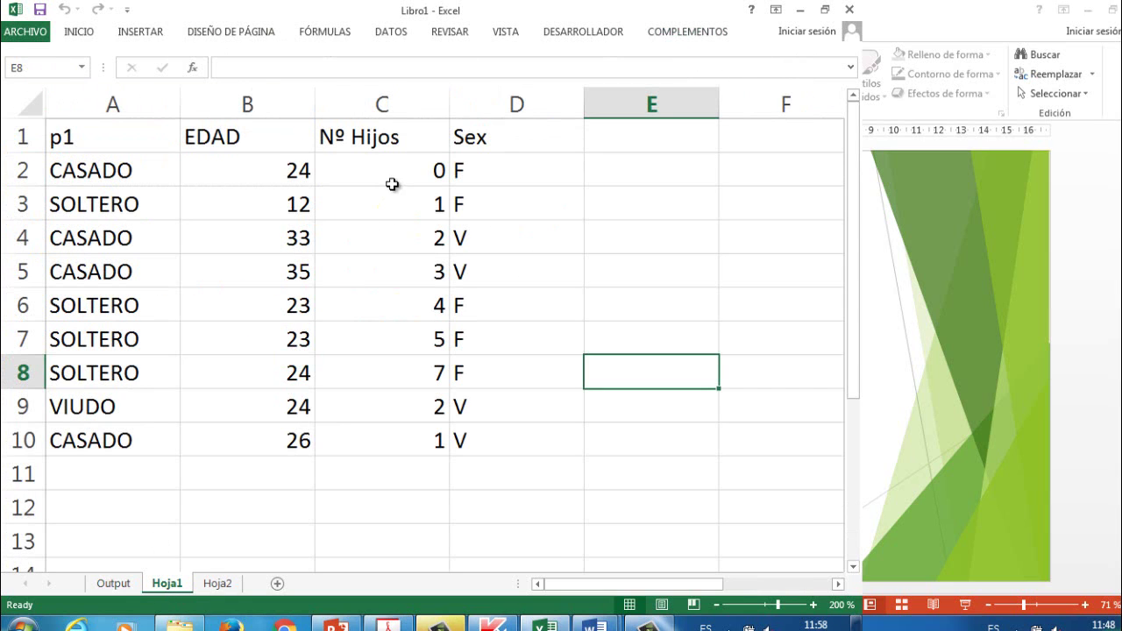
pyautogui.moveTo(395, 173); pyautogui.dragTo(382, 441)
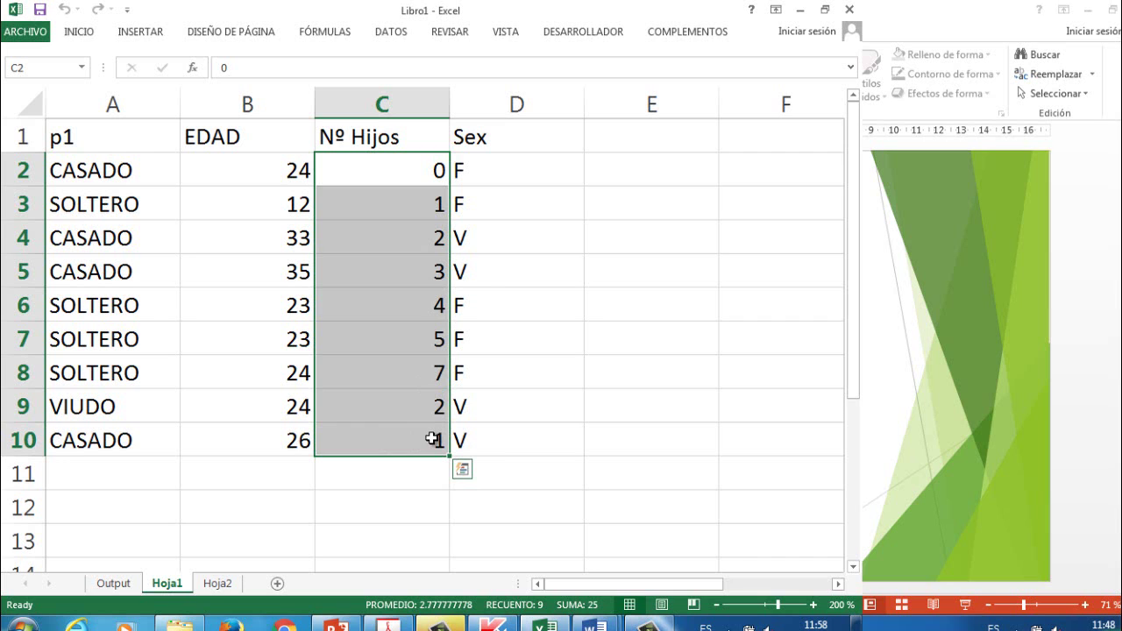
pyautogui.click(700, 33)
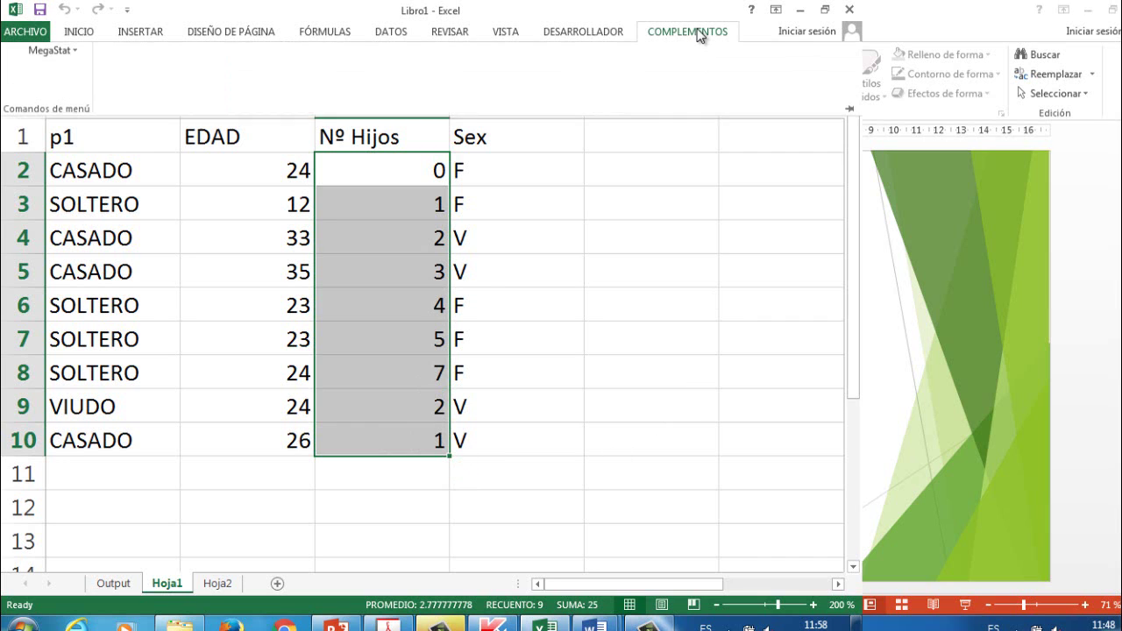
pyautogui.click(55, 56)
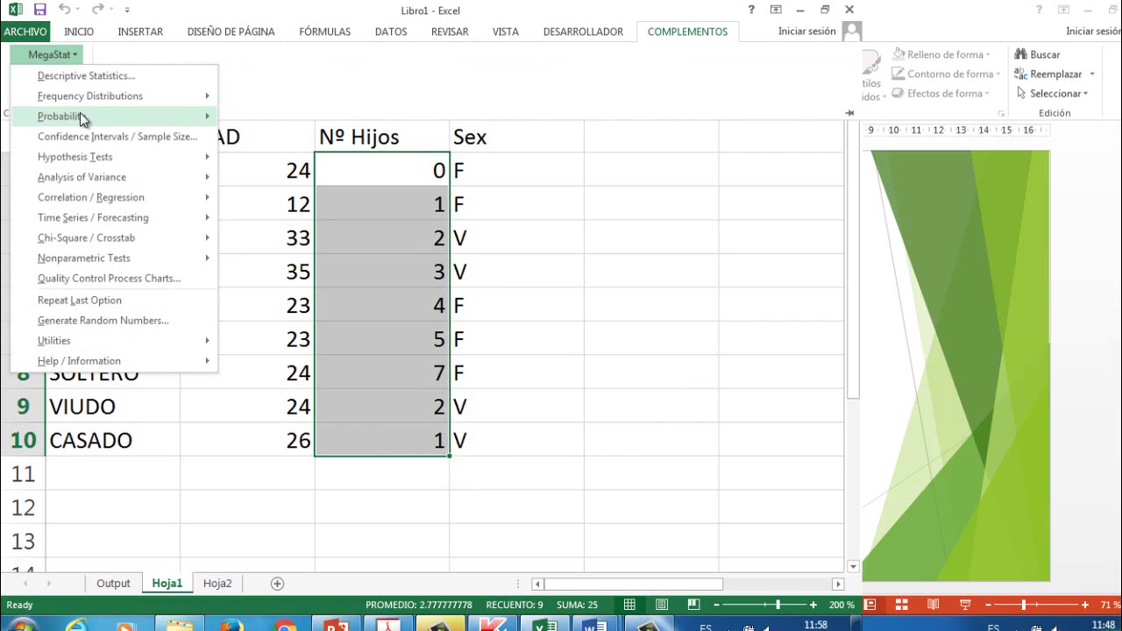
pyautogui.moveTo(99, 94)
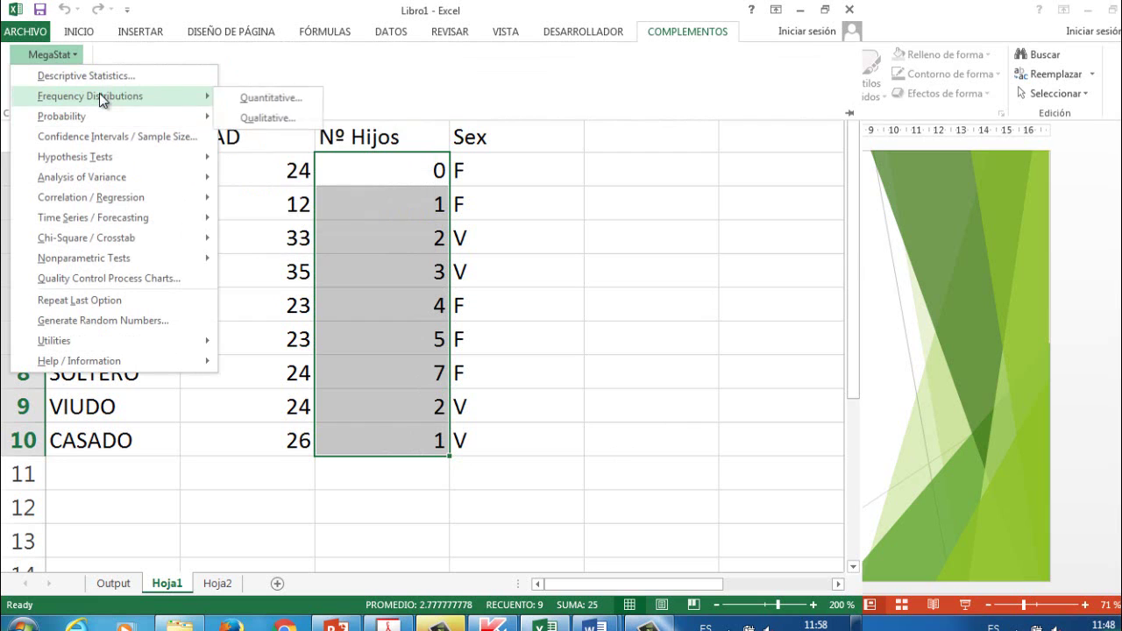
pyautogui.click(266, 98)
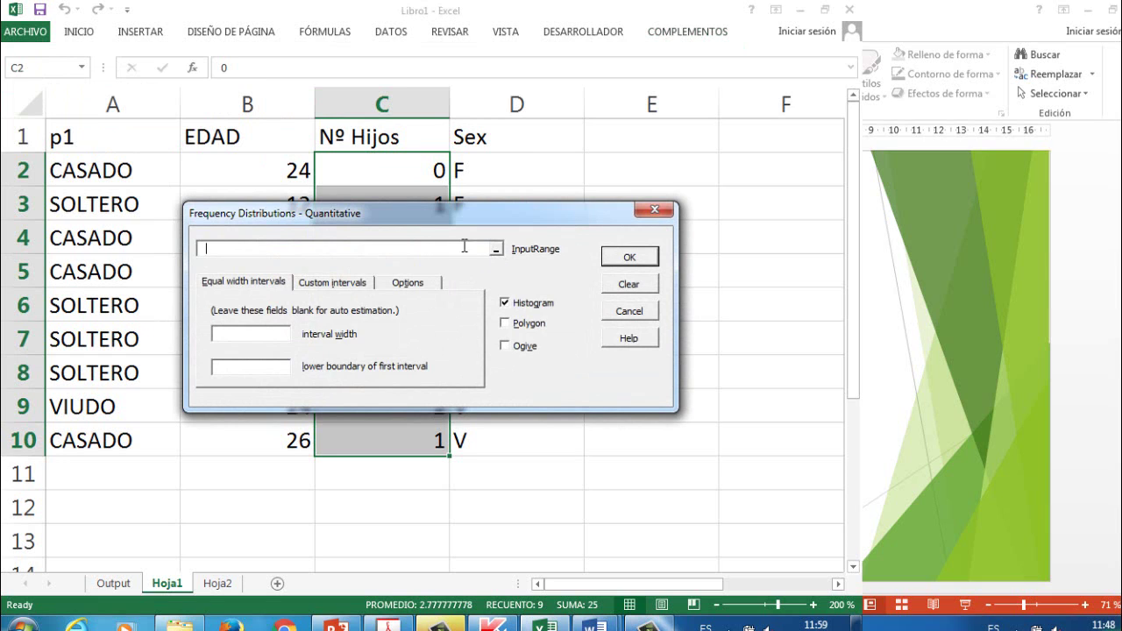
pyautogui.moveTo(399, 138); pyautogui.dragTo(412, 452)
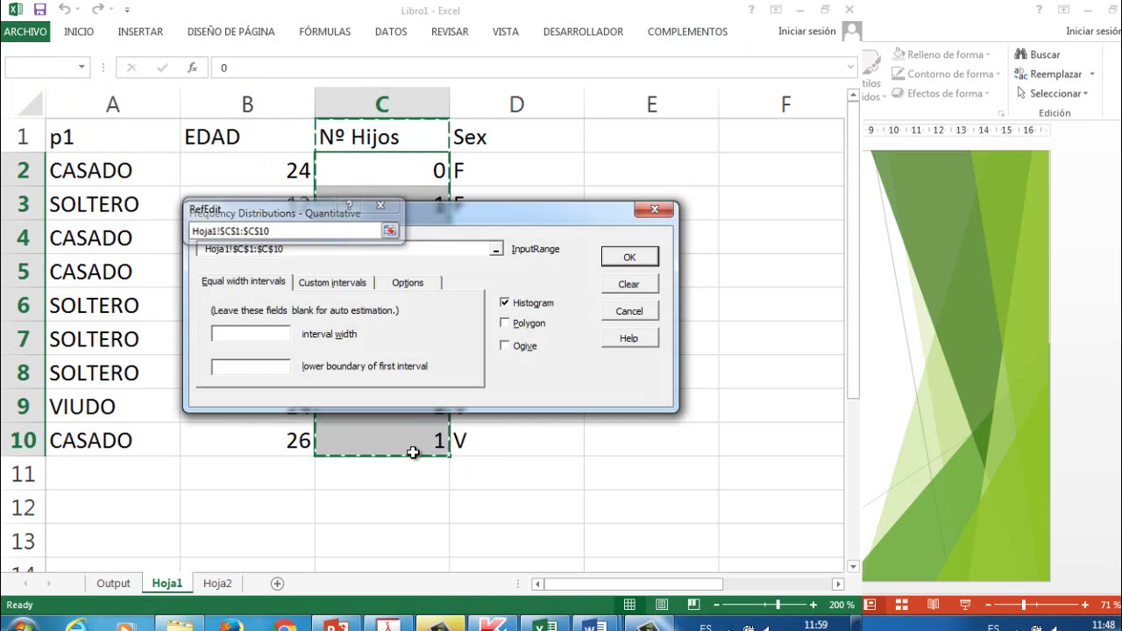
pyautogui.moveTo(463, 165); pyautogui.dragTo(544, 10)
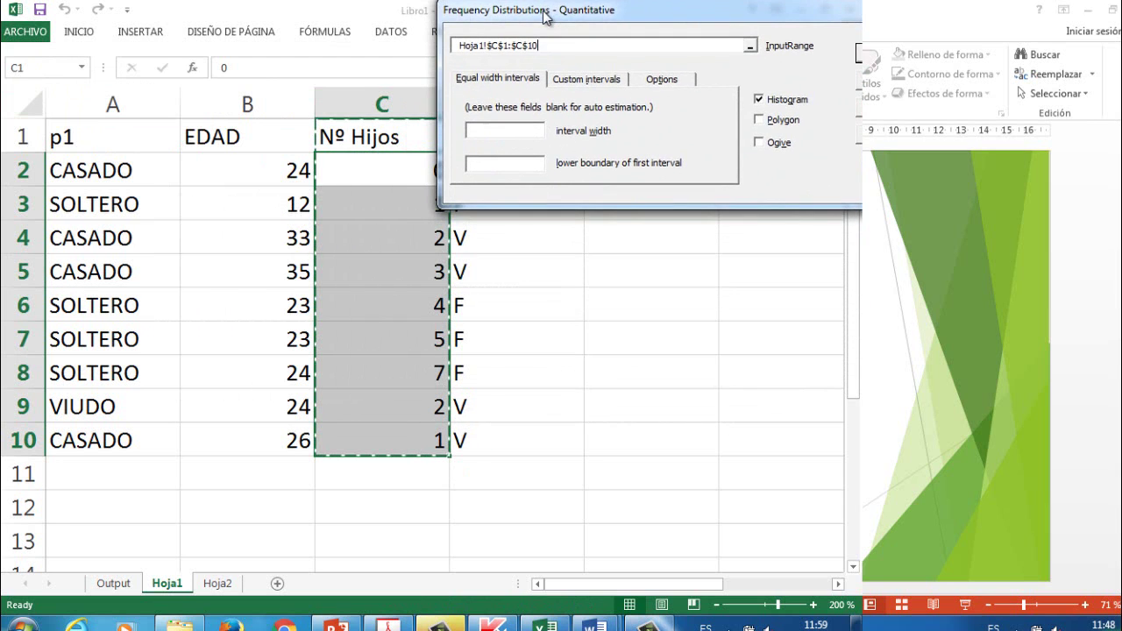
# - Set equal-width intervals with an interval width of 2 and a lower boundary of 0 for the first interval
pyautogui.click(509, 129)
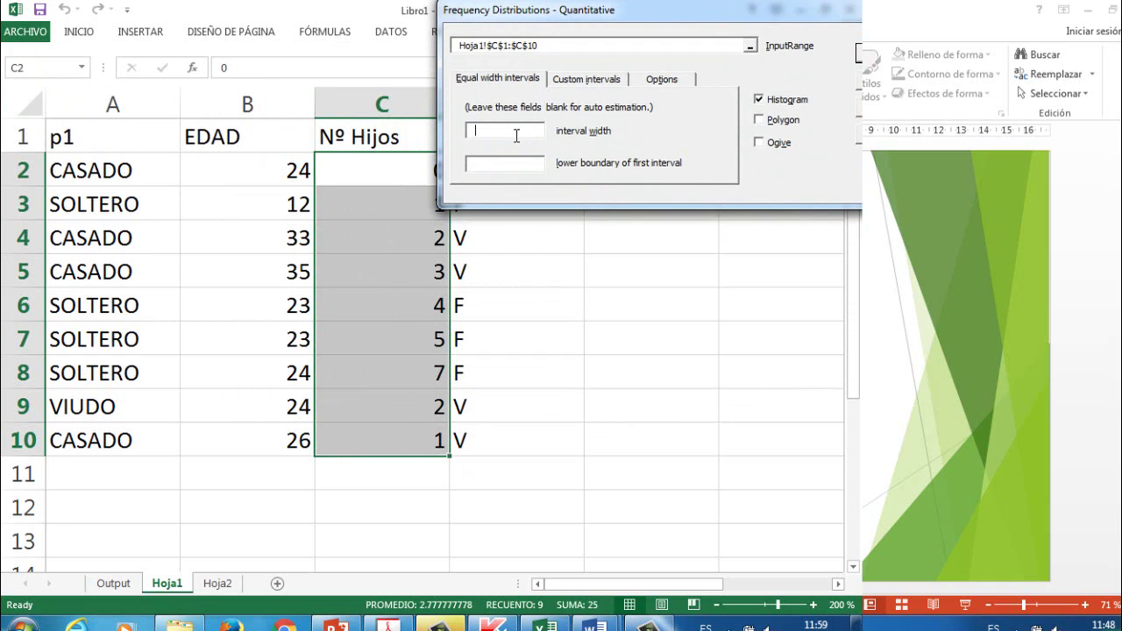
pyautogui.write('2')
pyautogui.click(517, 162)
pyautogui.moveTo(492, 23); pyautogui.dragTo(525, 56)
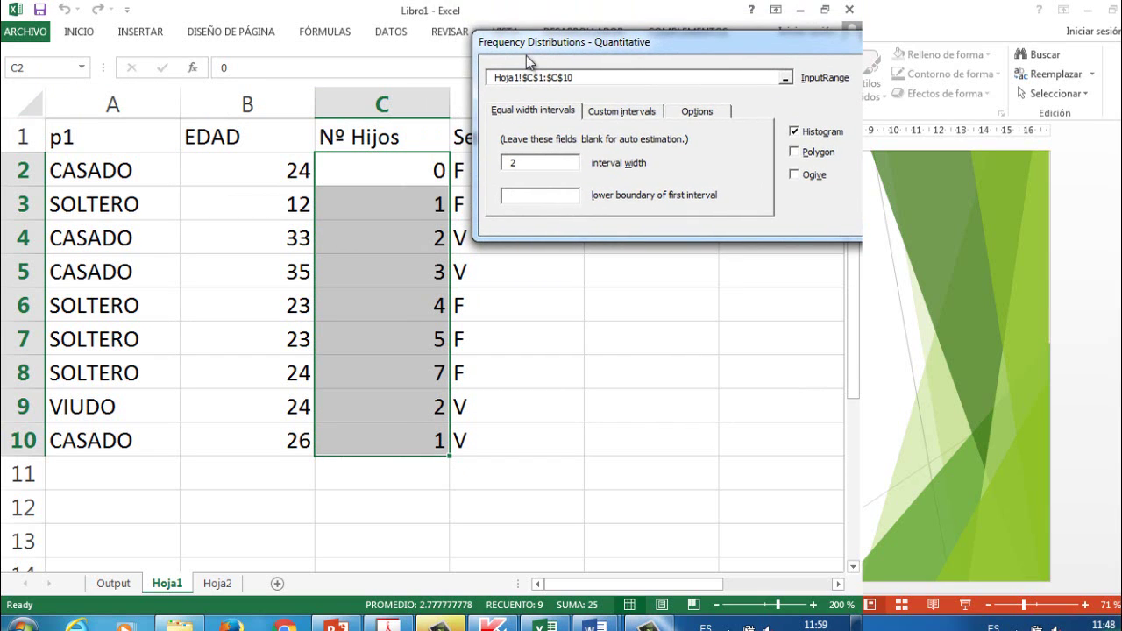
pyautogui.write('0')
# - Include the polygon and ogive with the histogram and generate the Nº Hijos frequency distribution
pyautogui.moveTo(688, 40); pyautogui.dragTo(456, 72)
pyautogui.click(571, 185)
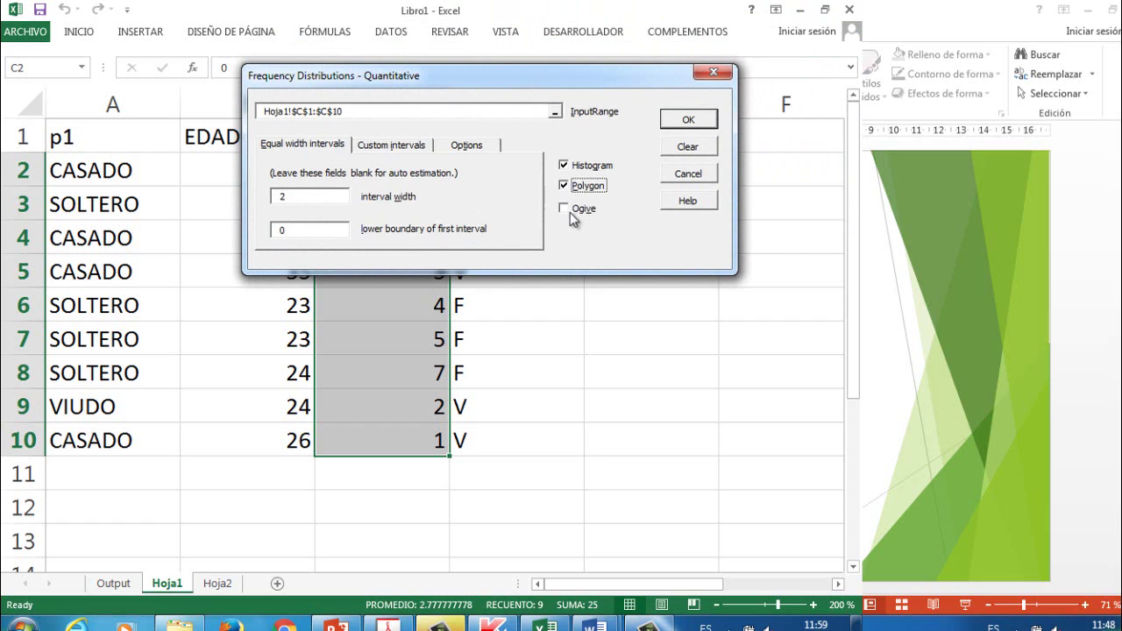
pyautogui.click(573, 212)
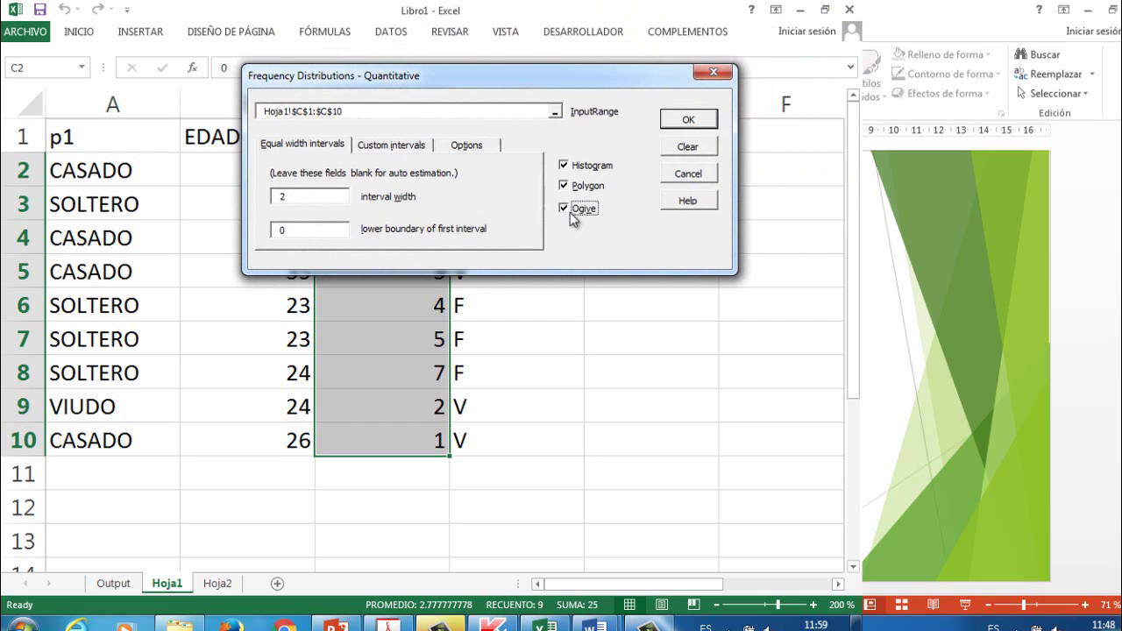
pyautogui.click(695, 123)
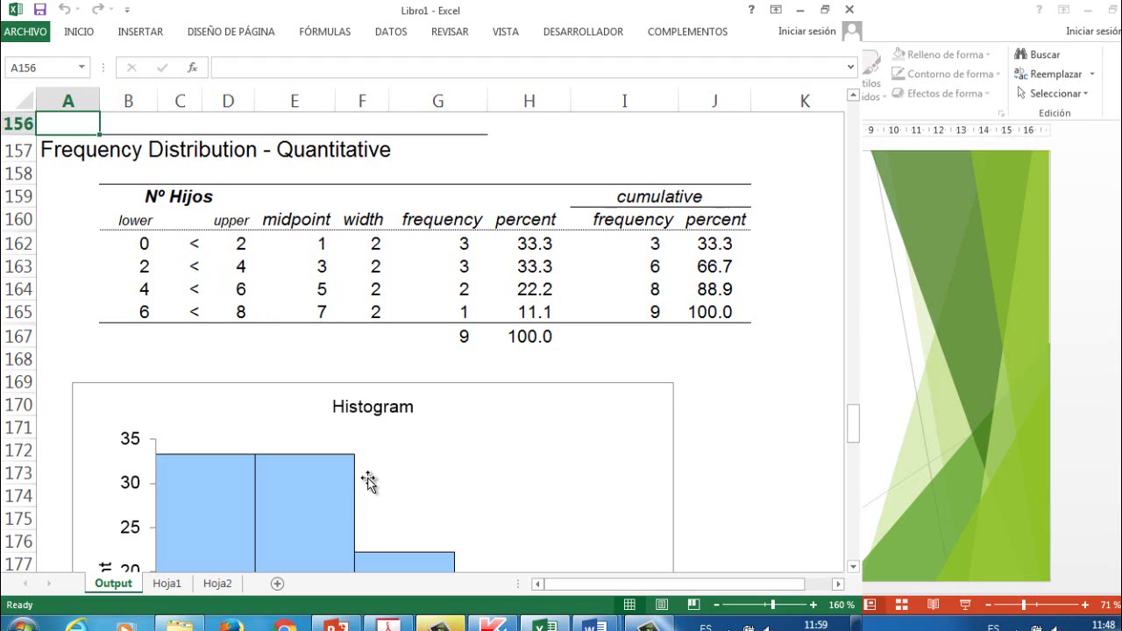
# - Review the Nº Hijos frequency table and the histogram below it on the Output sheet
pyautogui.scroll(-2, 370, 482)
pyautogui.scroll(2, 371, 482)
pyautogui.scroll(-3, 300, 374)
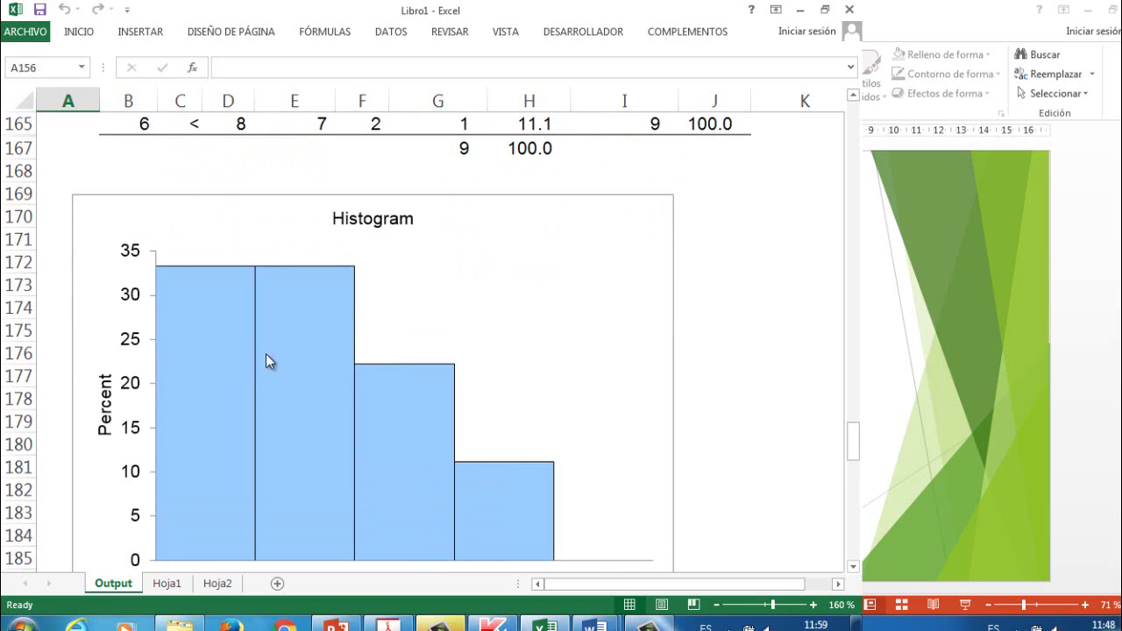